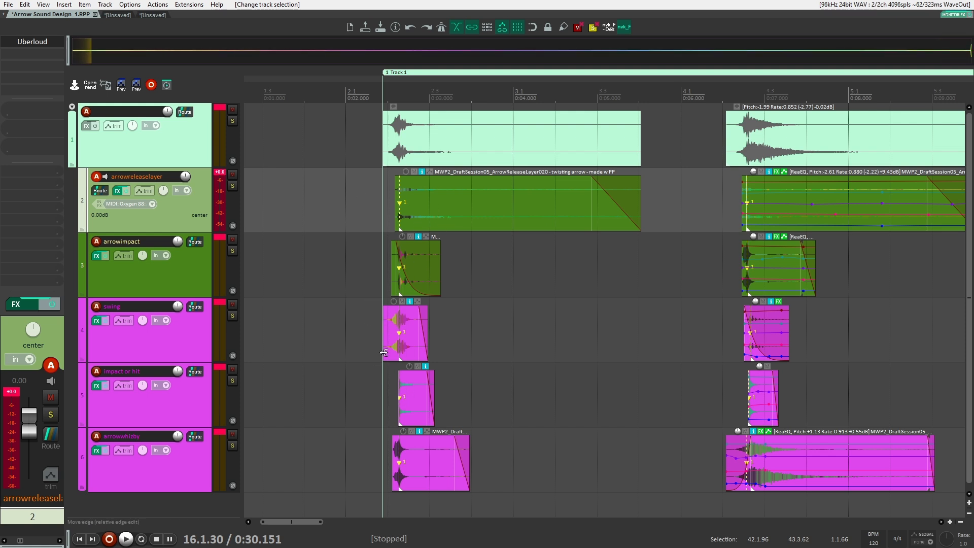
Solo the arrowreleaselayer track, play its first clip from just before the start, and unsolo the track
scroll(221, 278, "down", 1)
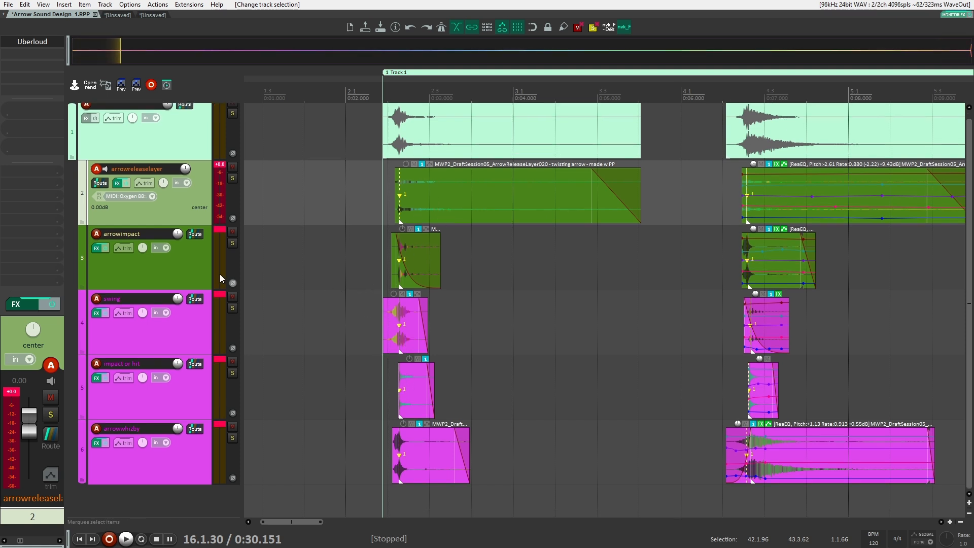
scroll(254, 365, "up", 1)
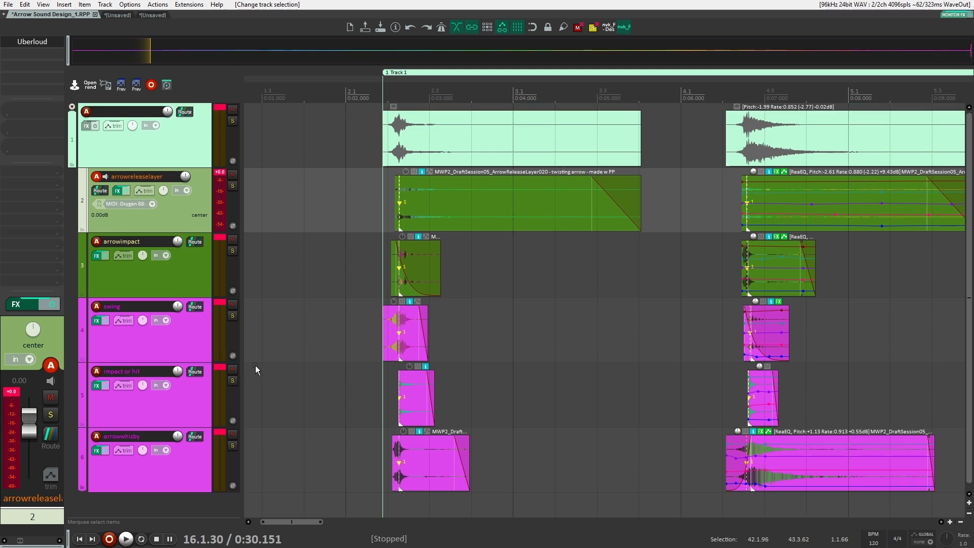
scroll(255, 365, "up", 3)
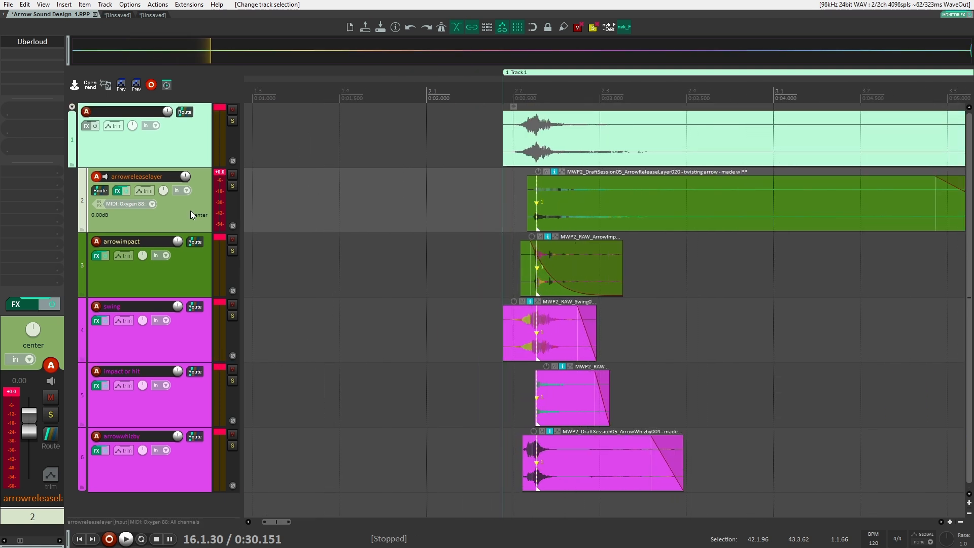
scroll(460, 205, "down", 3)
left_click_drag(474, 196, 328, 206)
scroll(298, 209, "up", 3)
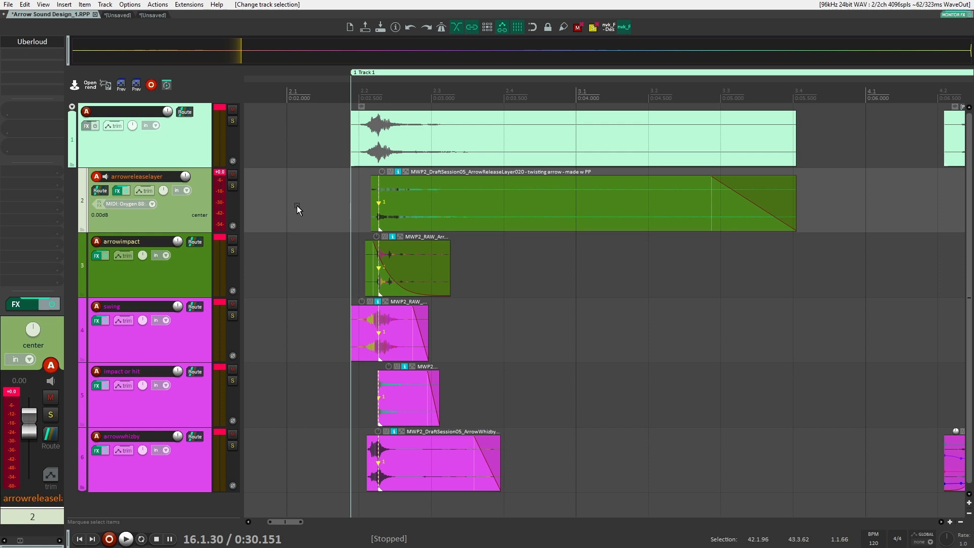
left_click(232, 185)
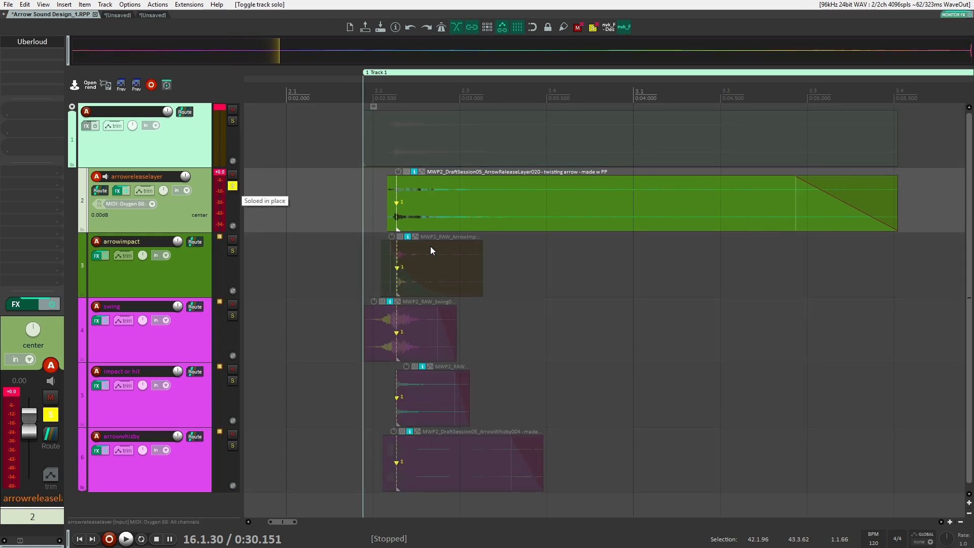
left_click(373, 192)
key("space")
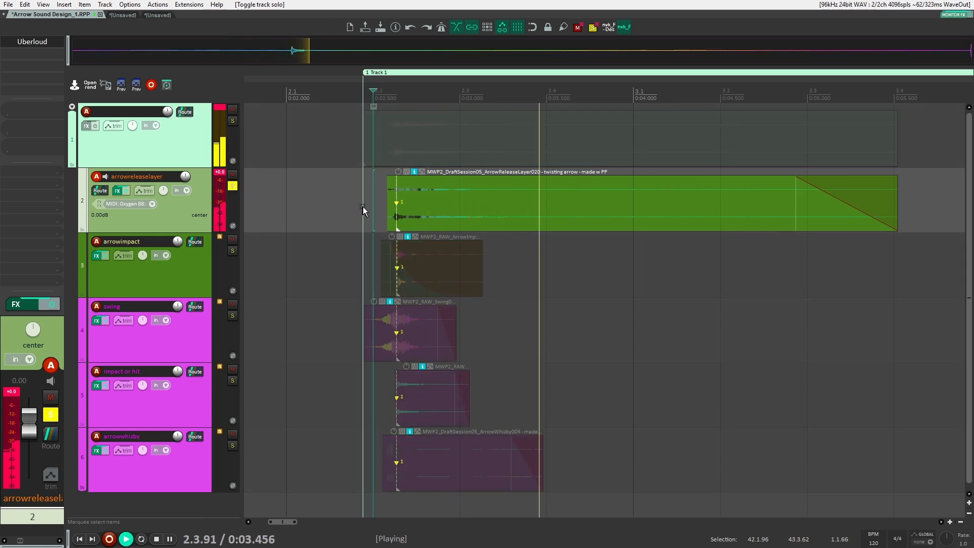
key("space")
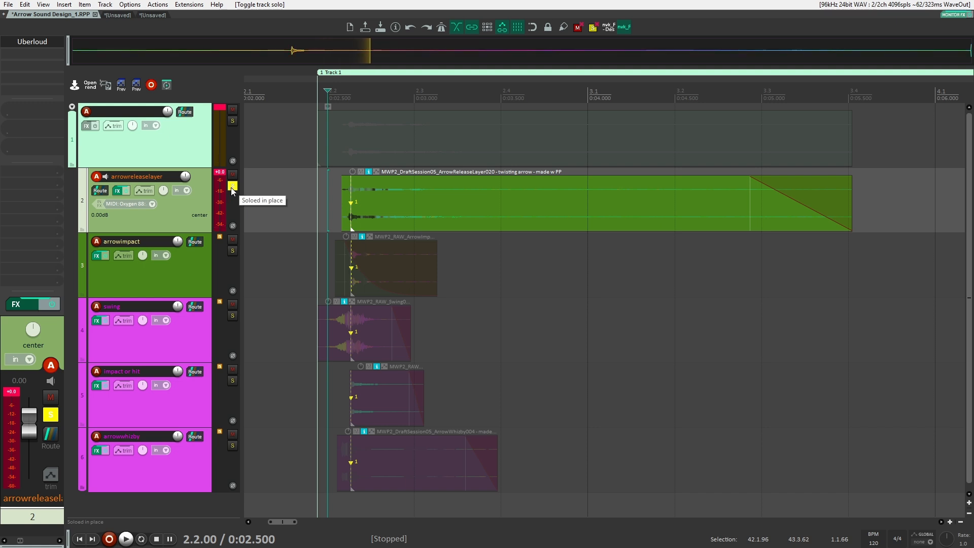
left_click(232, 187)
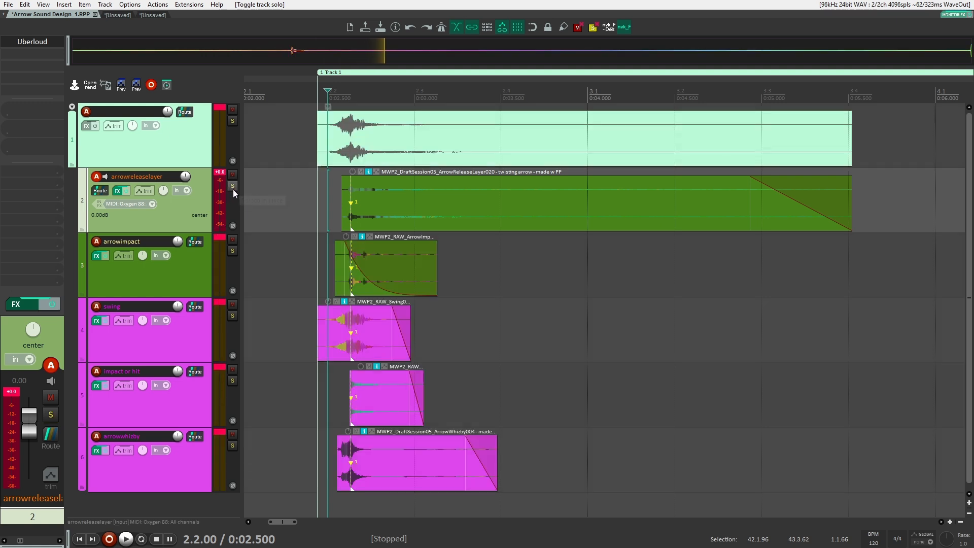
Switch to the first unsaved project and open the Phase Plant instrument on the PP track
left_click(122, 17)
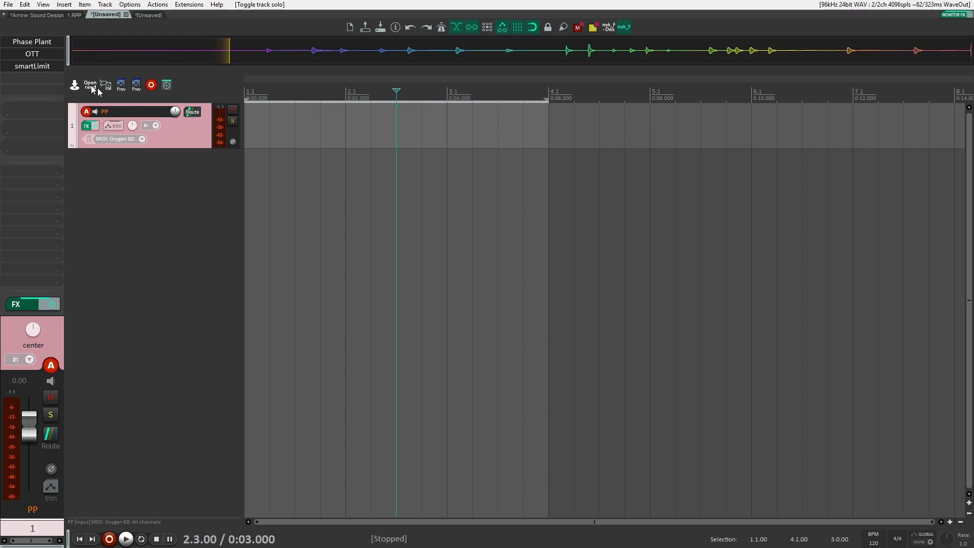
left_click(34, 46)
scroll(417, 185, "up", 2)
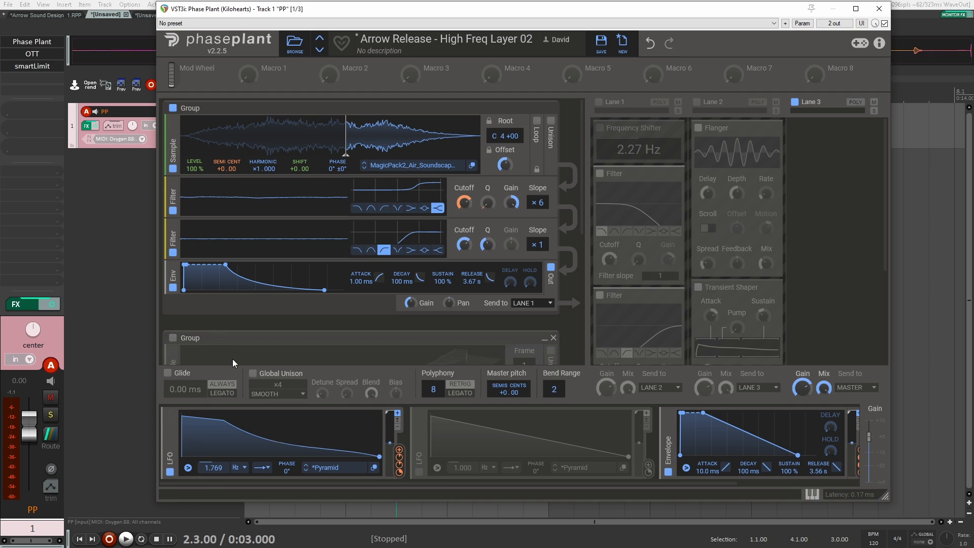
Examine the modulation targets of the LFO and envelope, along with the sample group's filters and the effect lanes
mouse_move(400, 457)
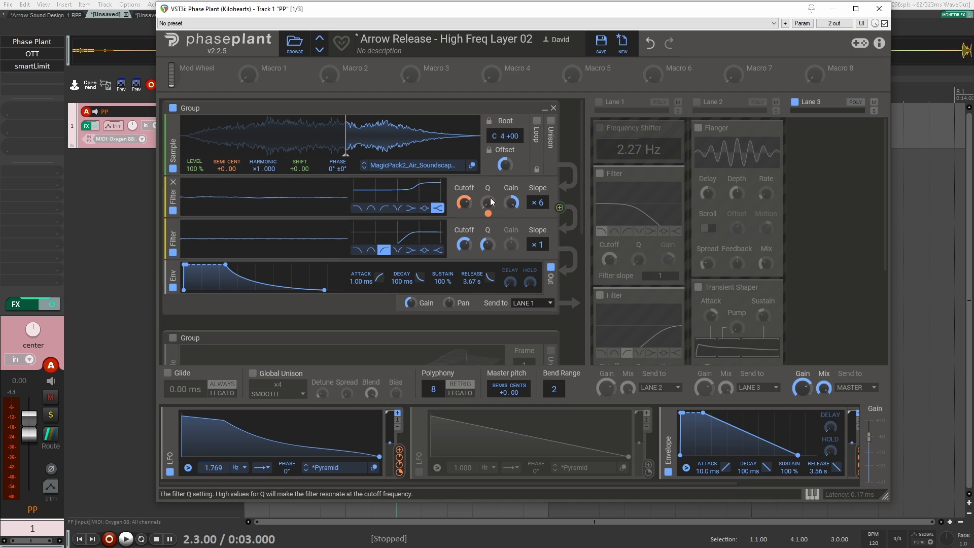
left_click_drag(693, 483, 771, 484)
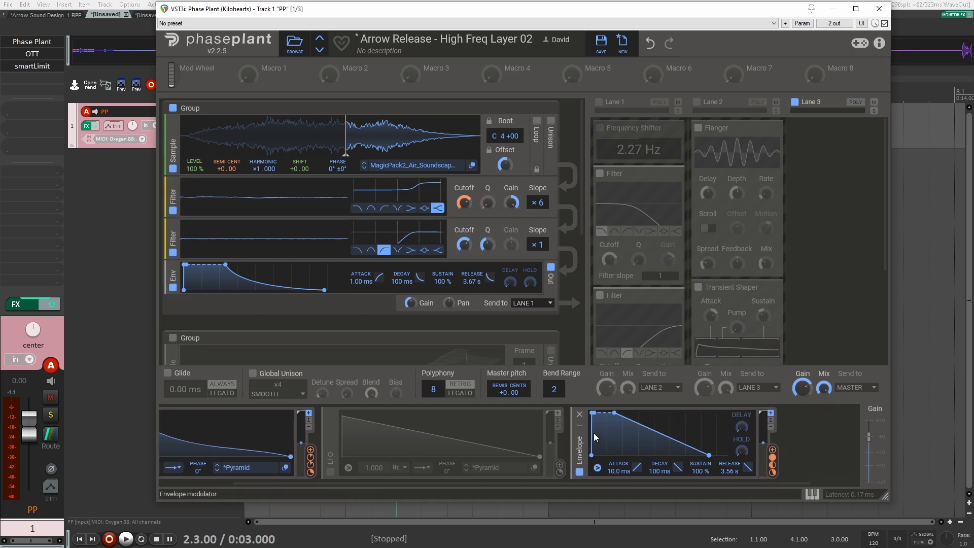
mouse_move(773, 461)
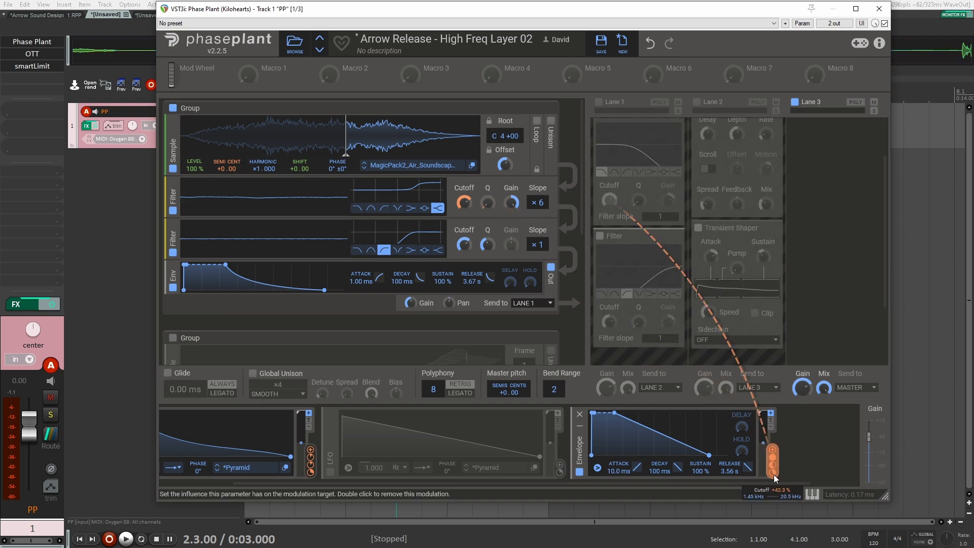
scroll(635, 212, "down", 1)
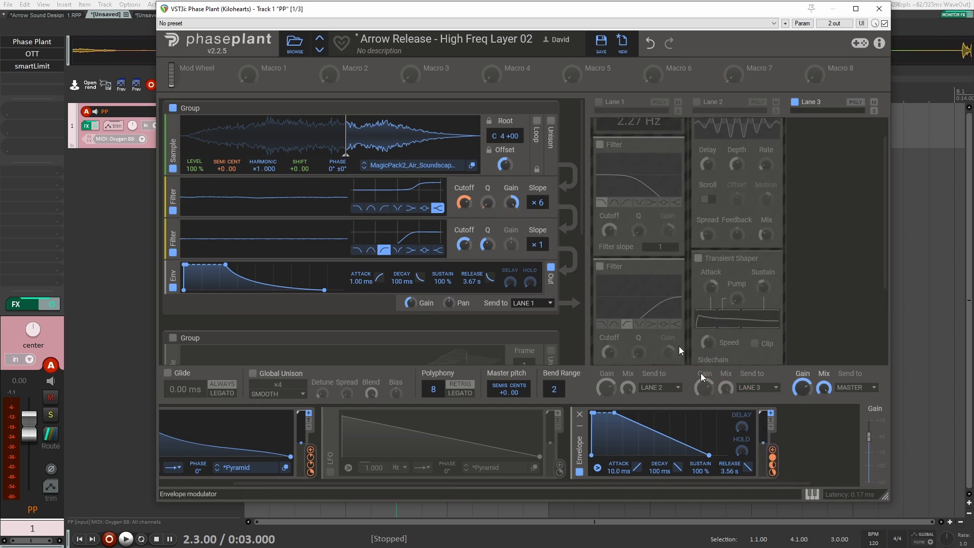
scroll(500, 304, "down", 6)
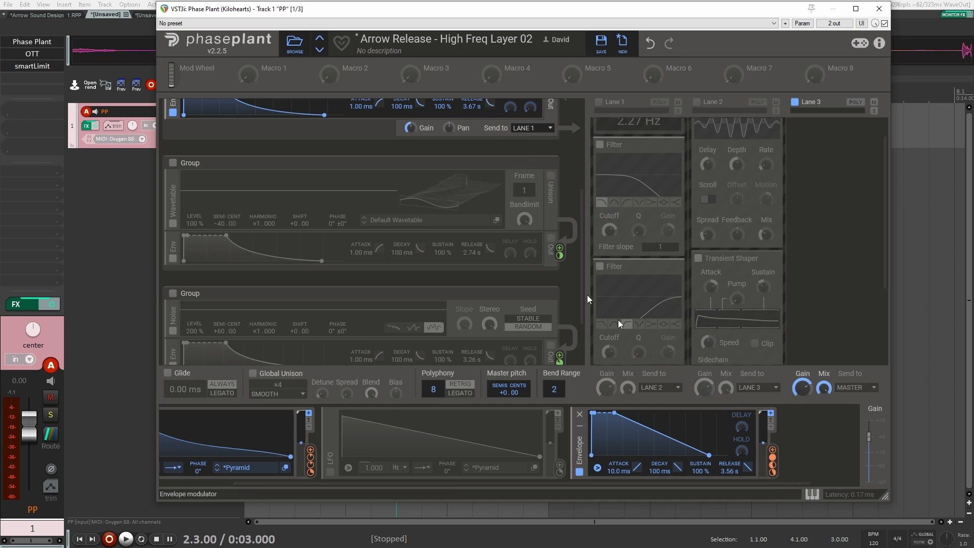
scroll(578, 249, "up", 6)
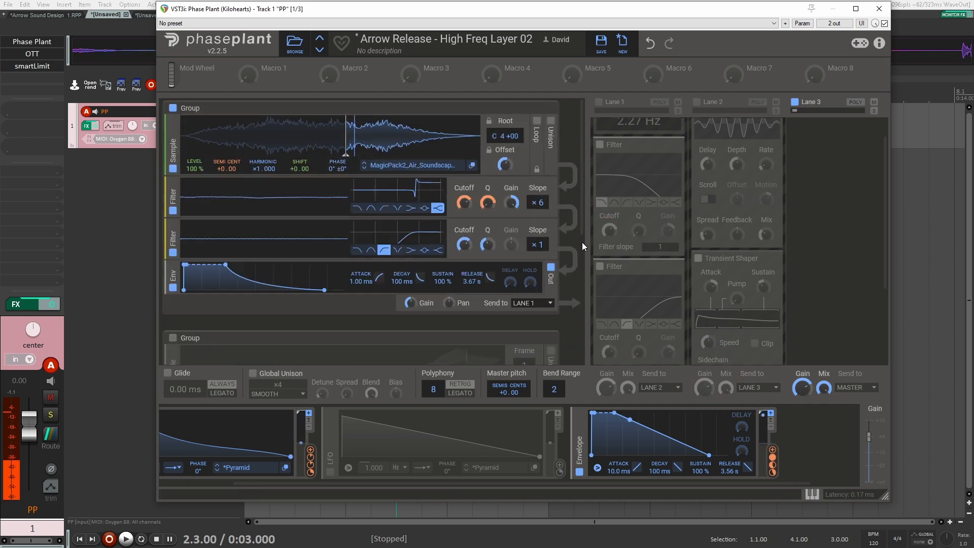
scroll(629, 138, "up", 1)
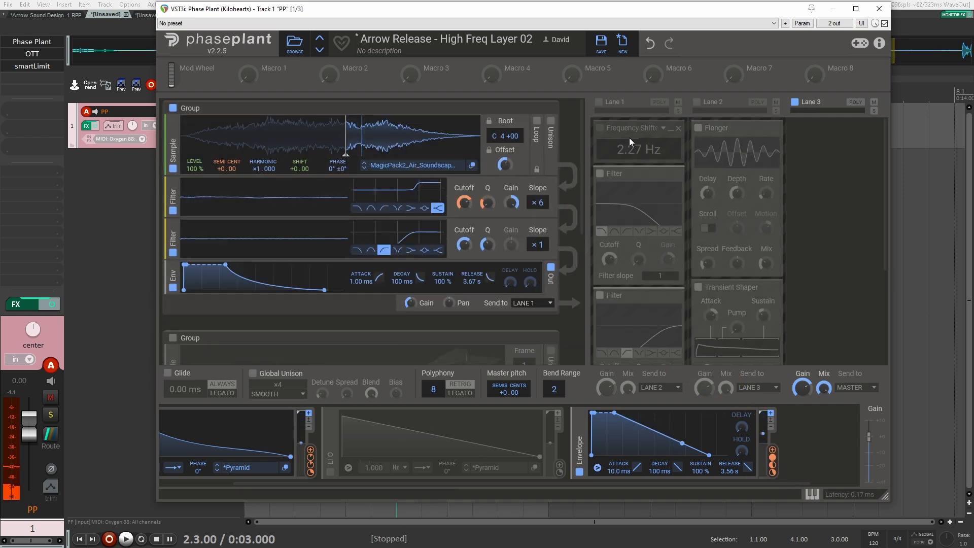
Enable effect Lane 1 and look over its two filters
left_click(600, 101)
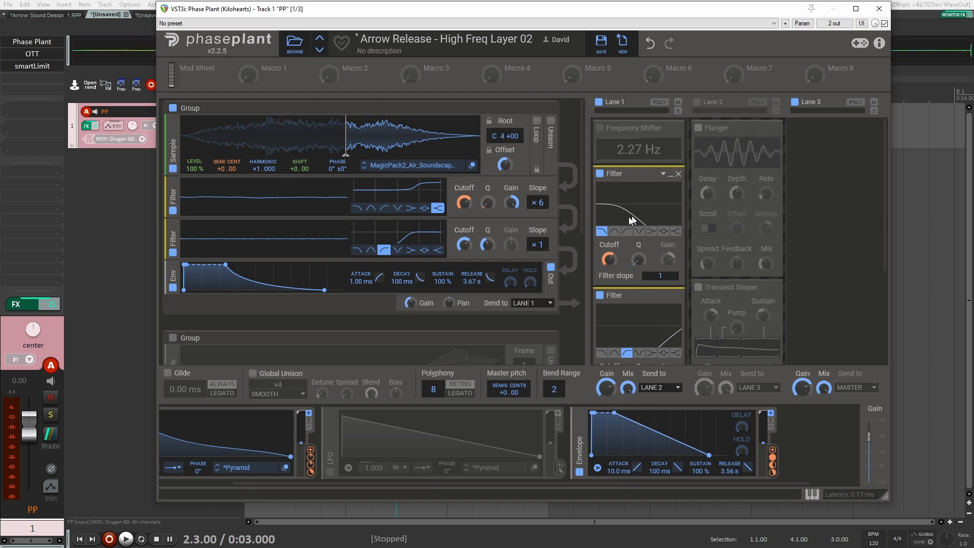
scroll(632, 223, "down", 3)
scroll(635, 239, "up", 3)
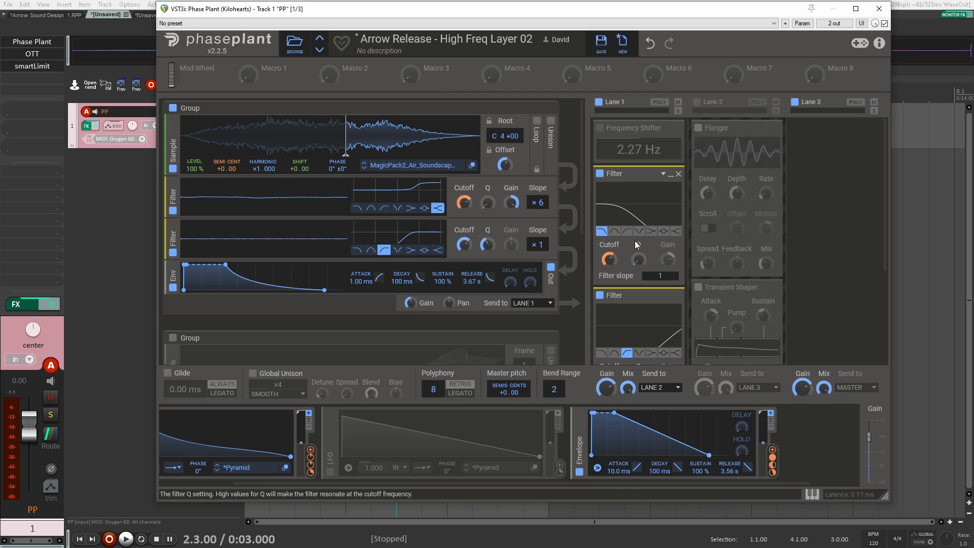
Enable effect Lane 2, switching its Flanger and Transient Shaper off and on again to compare the sound
left_click(700, 103)
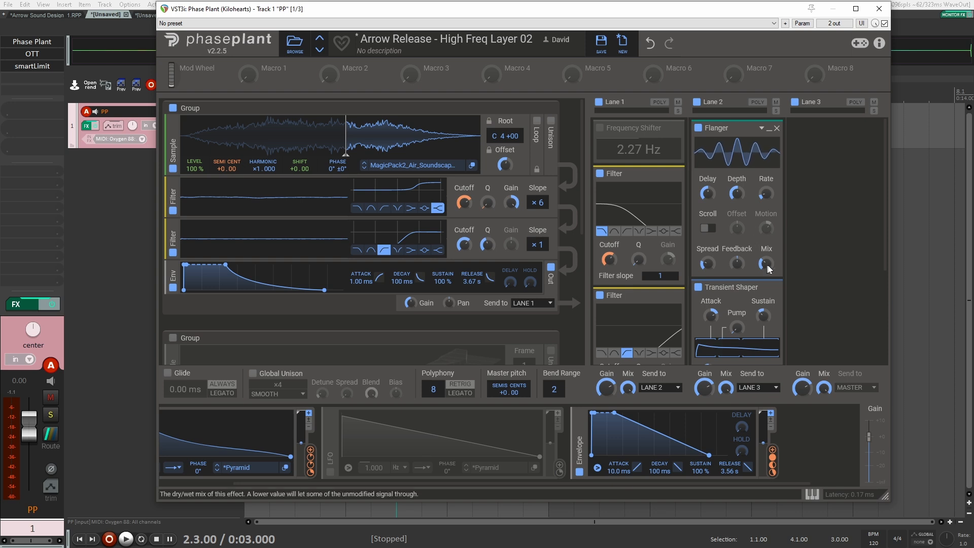
left_click(699, 288)
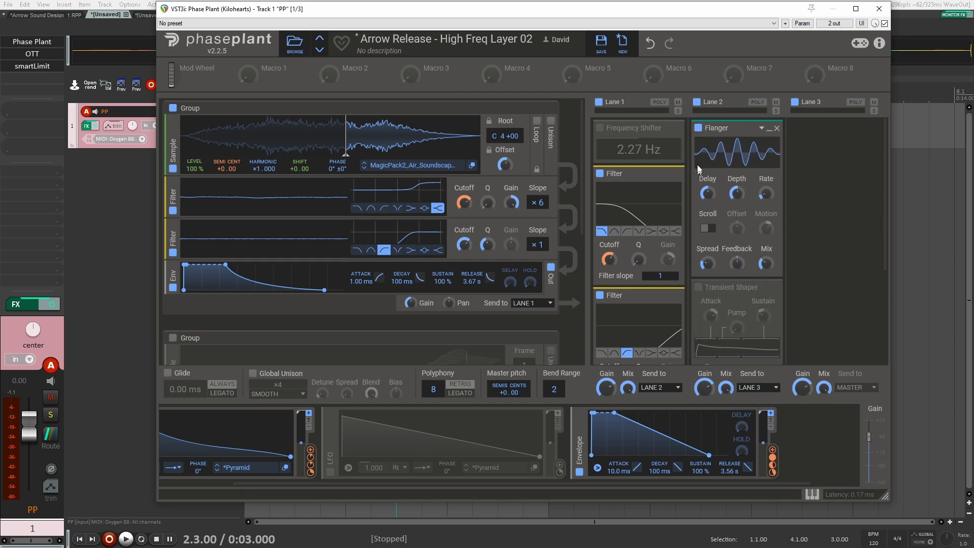
left_click(699, 128)
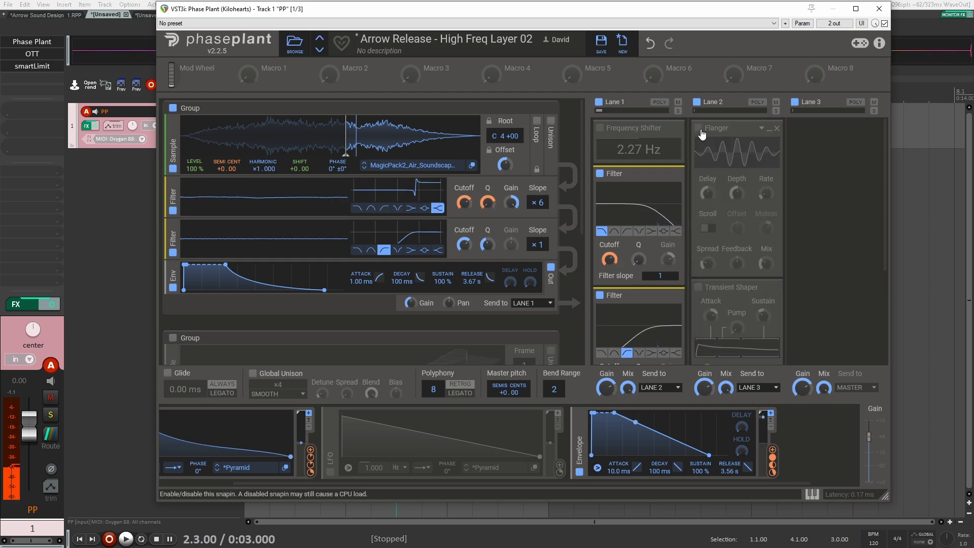
left_click(699, 129)
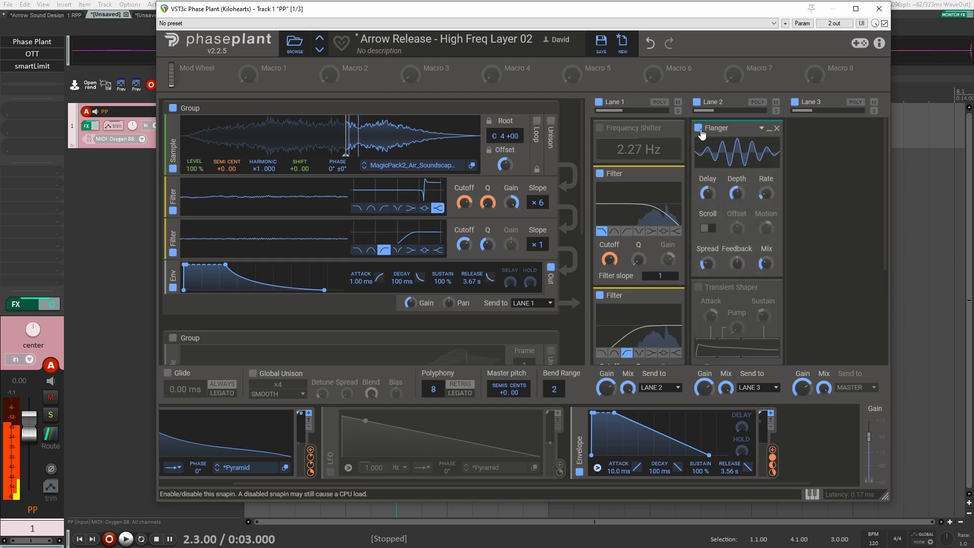
left_click(698, 287)
scroll(816, 264, "down", 3)
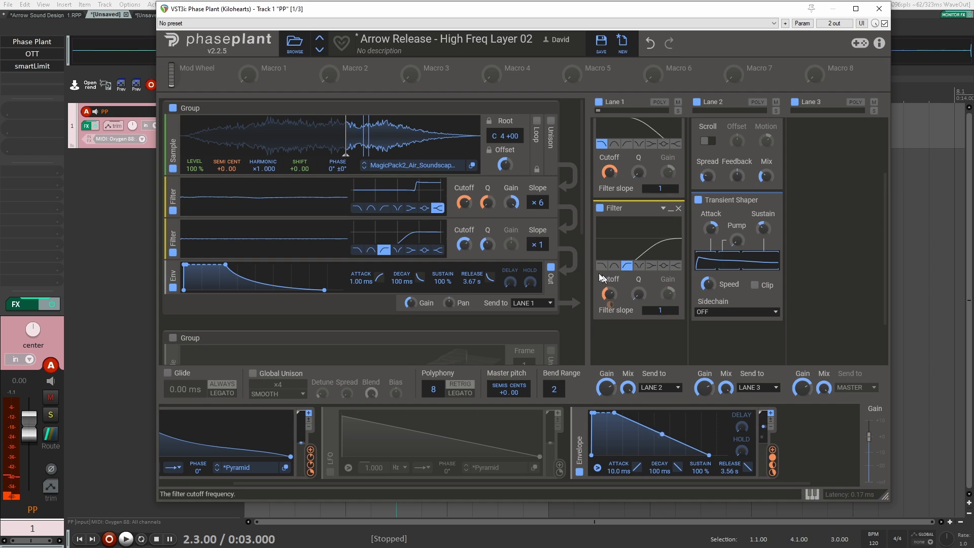
Enable the generator group containing the Default Wavetable
scroll(575, 277, "down", 3)
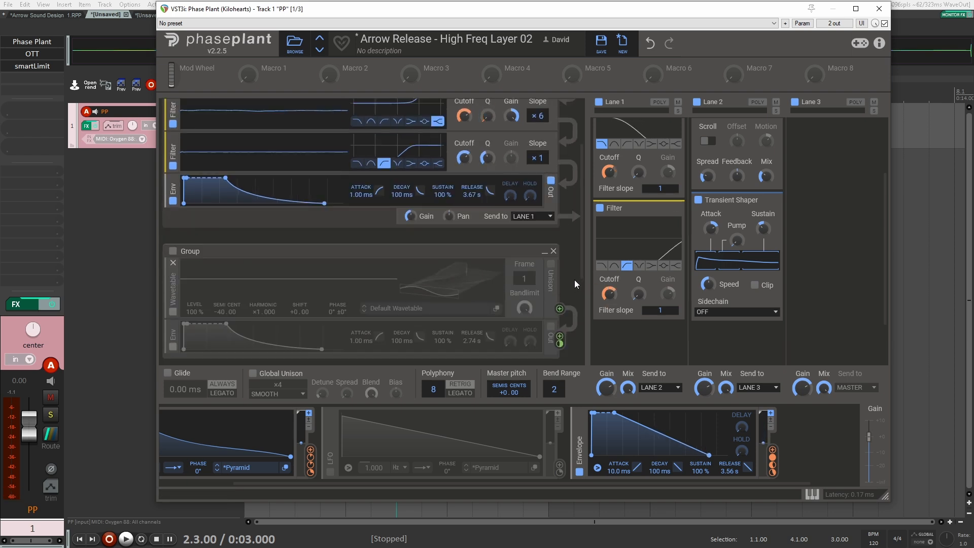
scroll(575, 277, "up", 3)
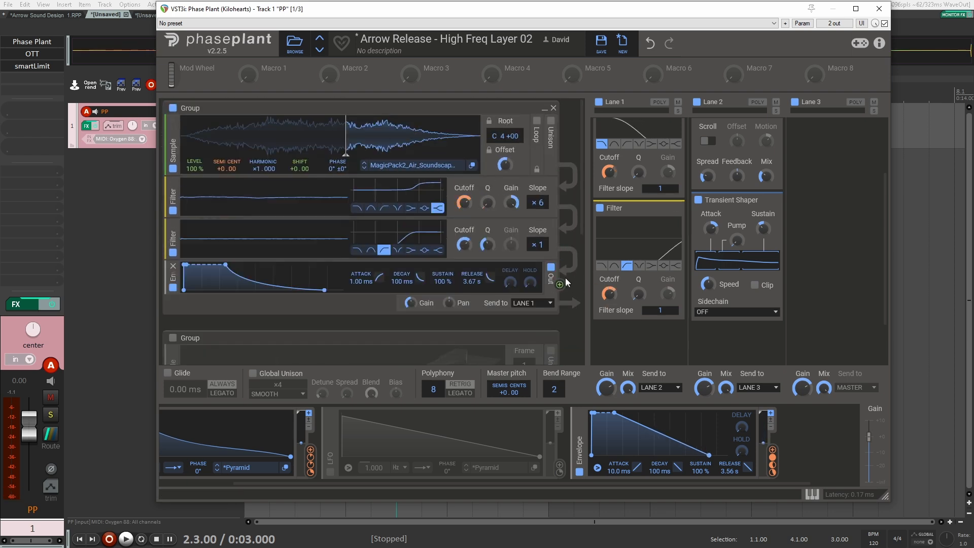
scroll(579, 284, "down", 5)
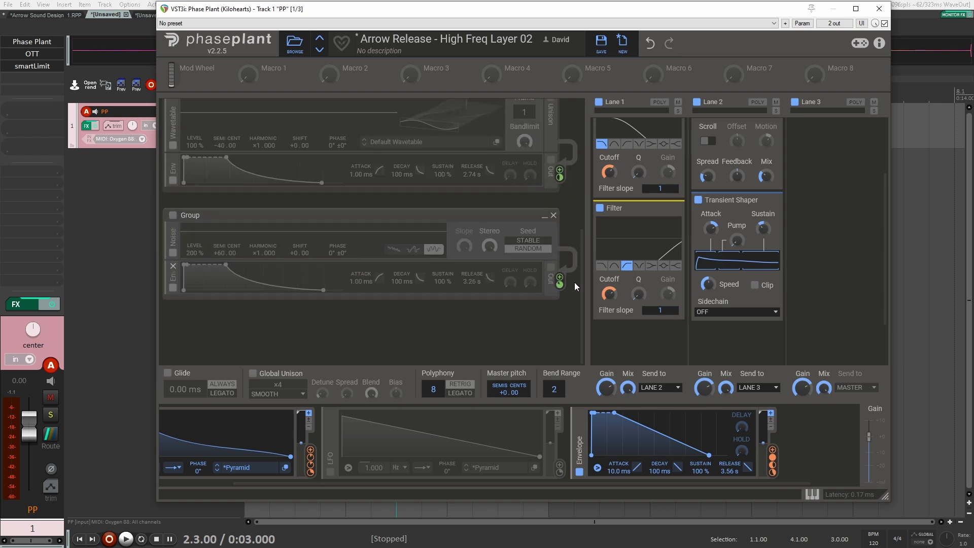
scroll(574, 282, "up", 5)
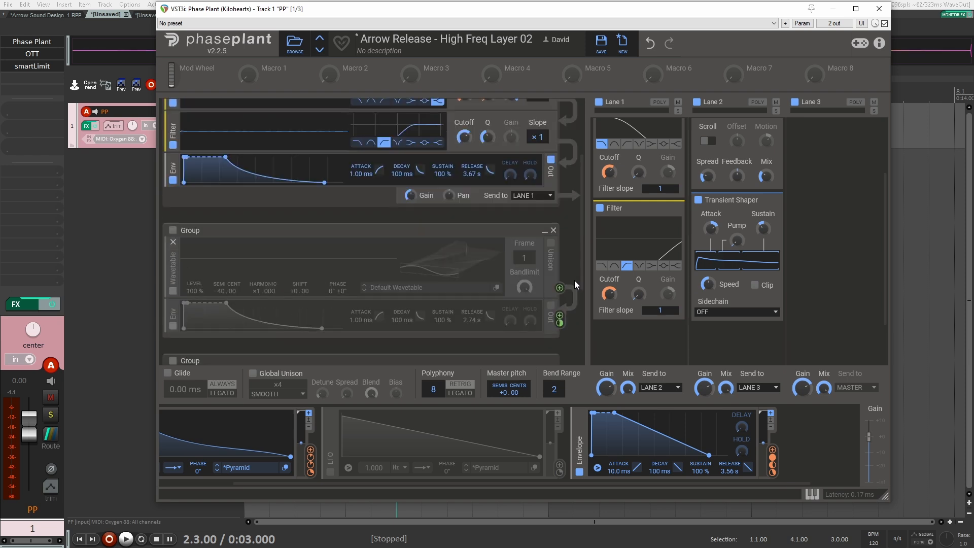
left_click(173, 232)
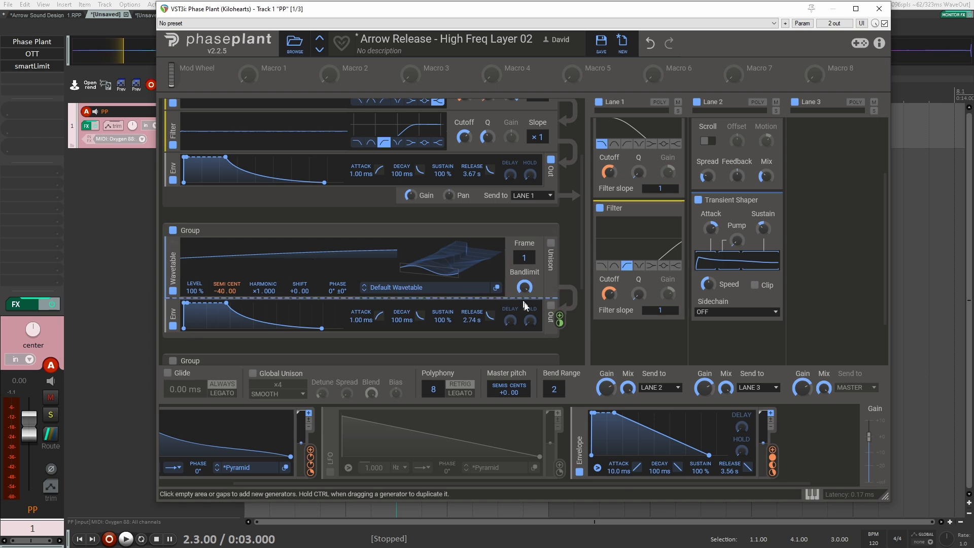
Examine how the wavetable group's output modulates the sampler's level in the first group
mouse_move(559, 325)
scroll(559, 324, "up", 3)
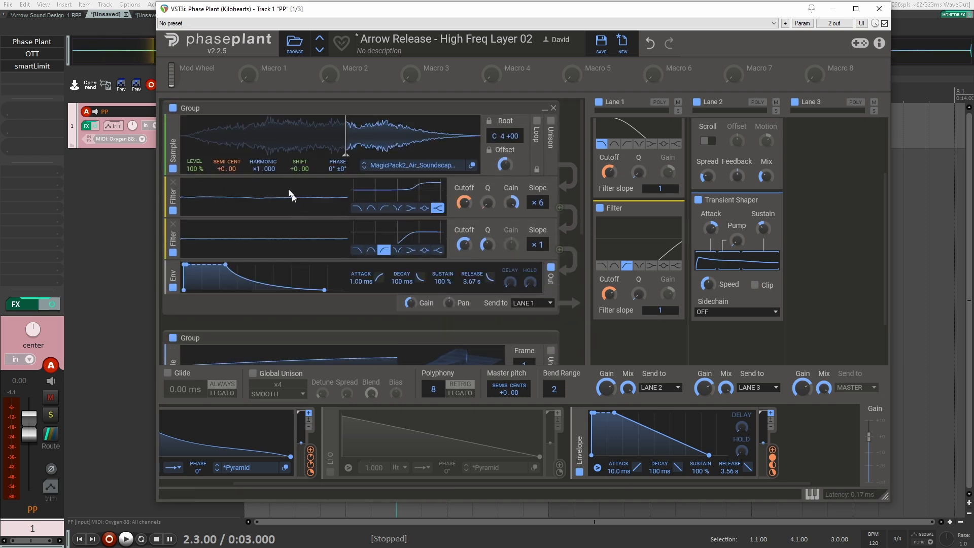
scroll(552, 276, "down", 2)
scroll(559, 310, "down", 1)
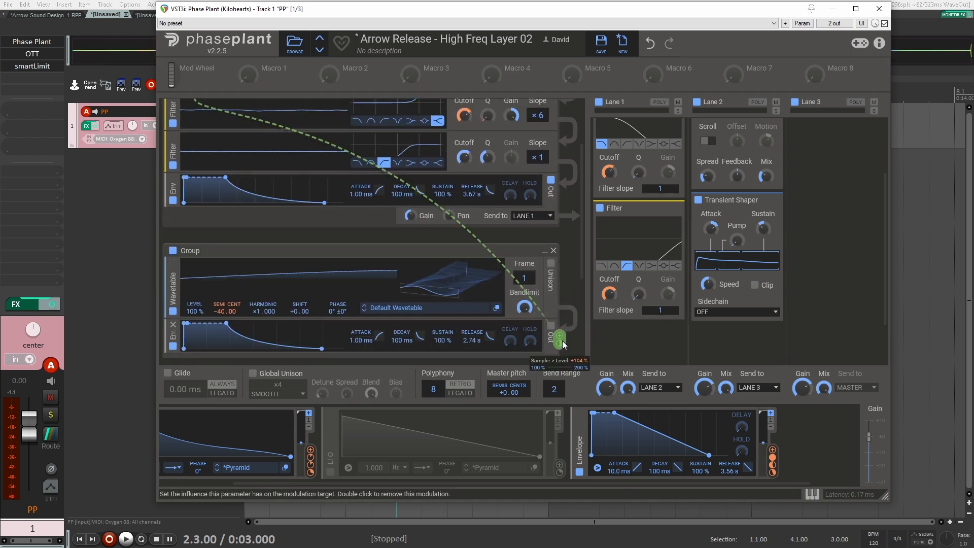
scroll(561, 315, "up", 3)
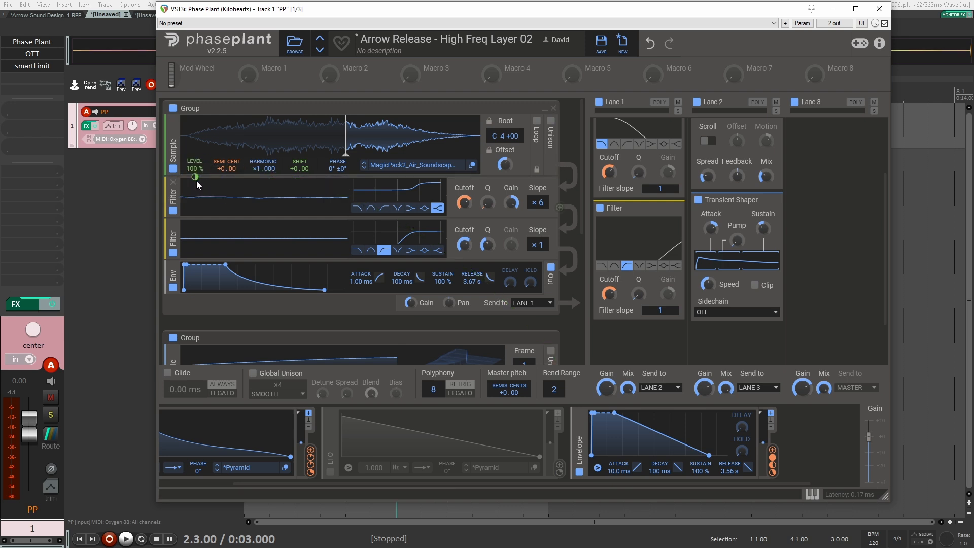
scroll(456, 213, "down", 3)
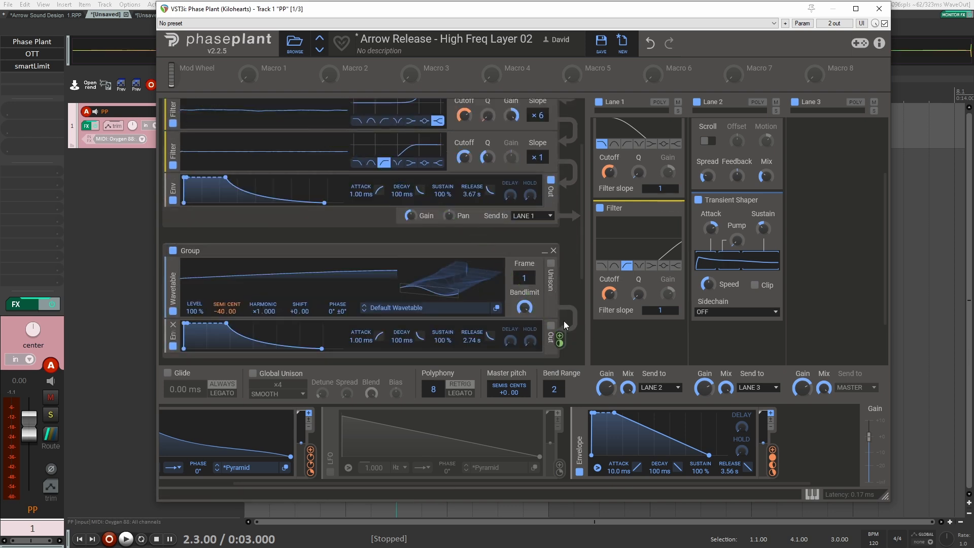
scroll(563, 320, "up", 3)
scroll(481, 270, "down", 1)
scroll(481, 270, "up", 1)
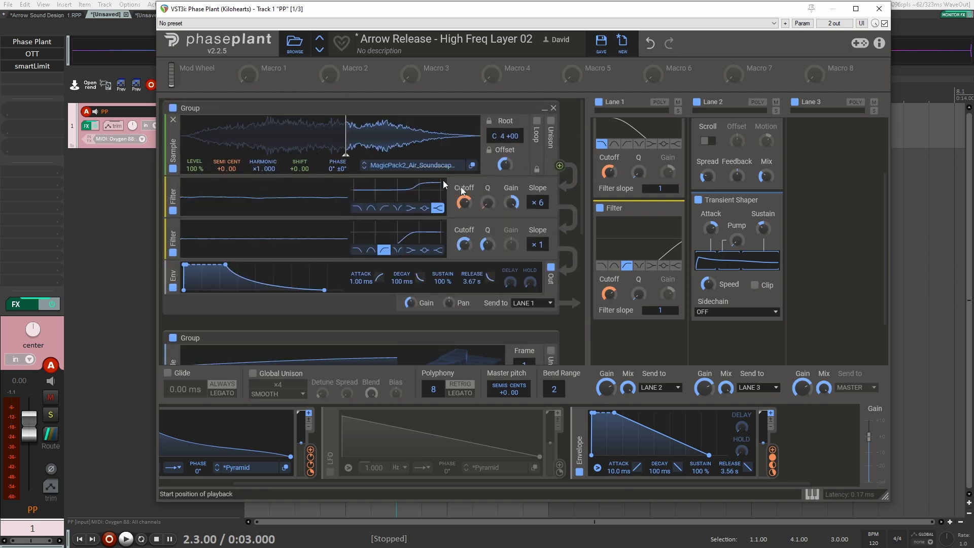
scroll(443, 180, "down", 3)
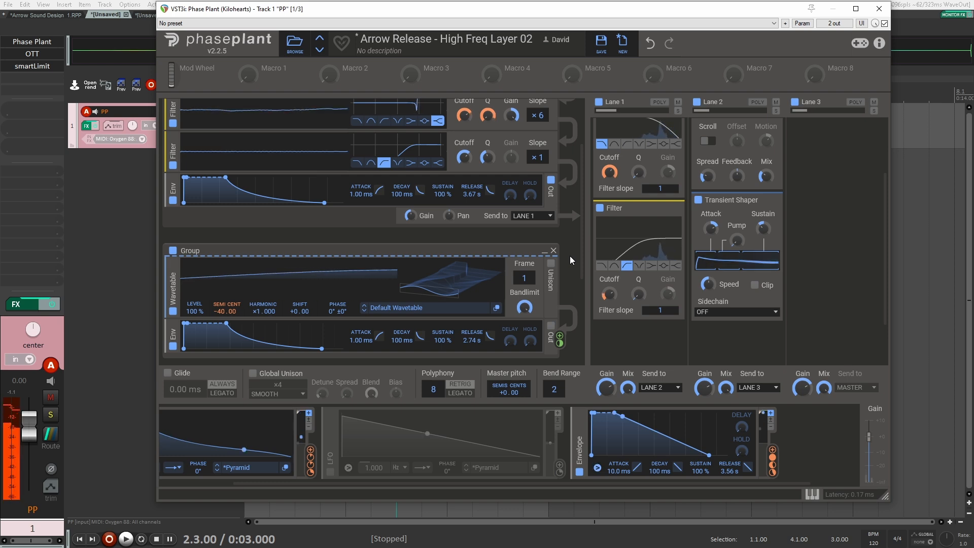
Compare the LFO and envelope curves with the sampler group's filters and the wavetable group to trace their modulation
left_click(227, 319)
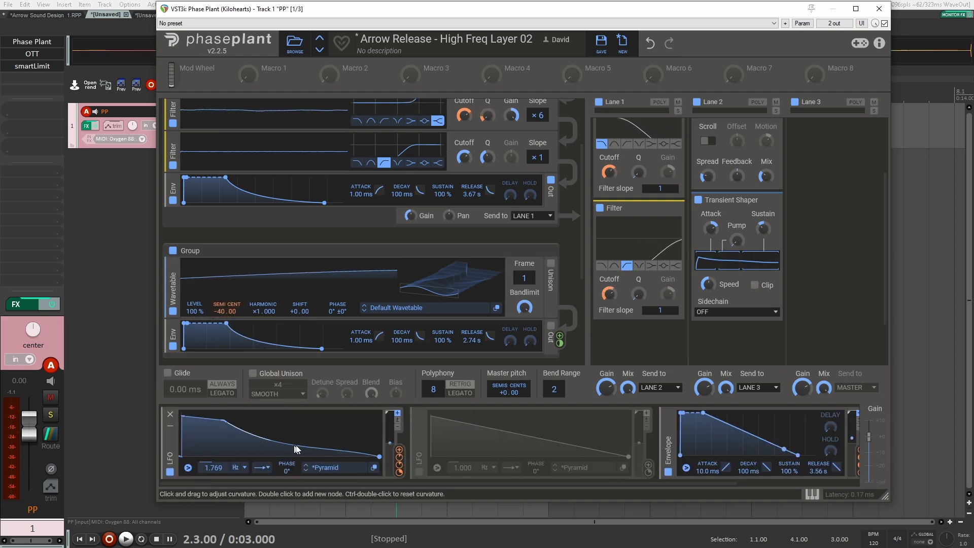
scroll(271, 200, "up", 3)
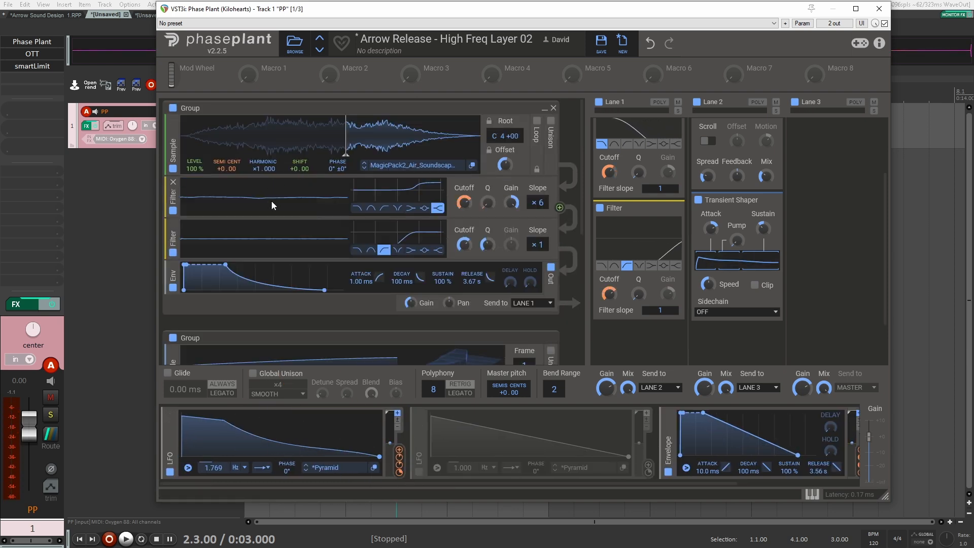
scroll(274, 214, "down", 5)
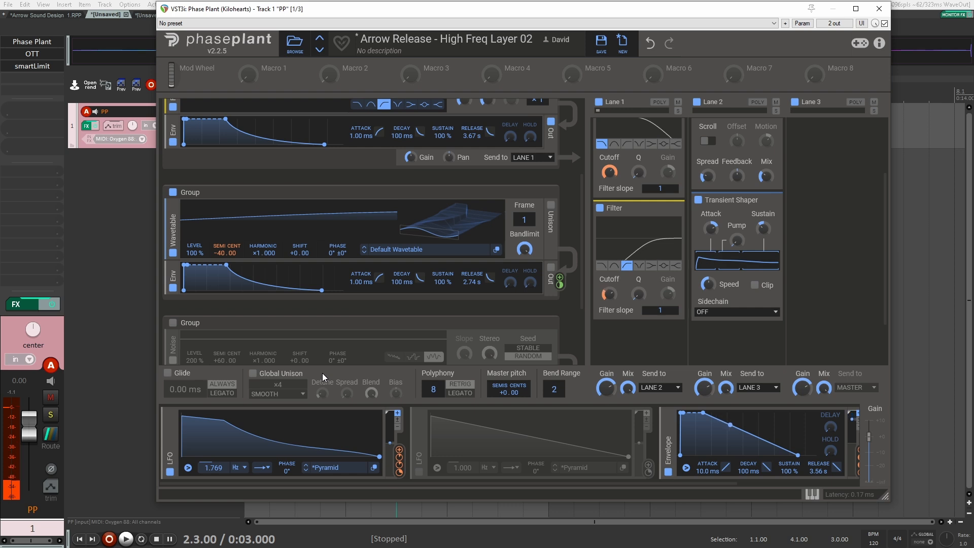
scroll(585, 267, "up", 4)
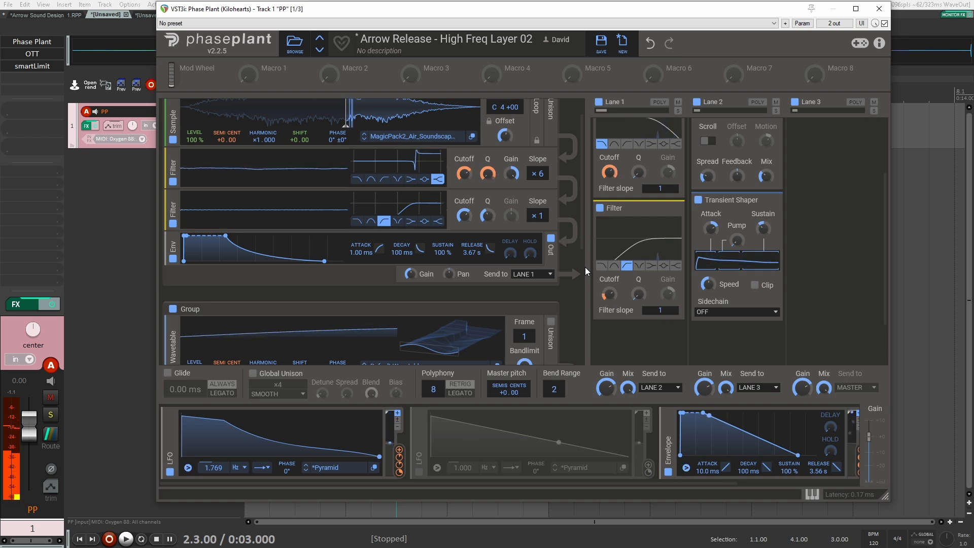
scroll(585, 266, "down", 3)
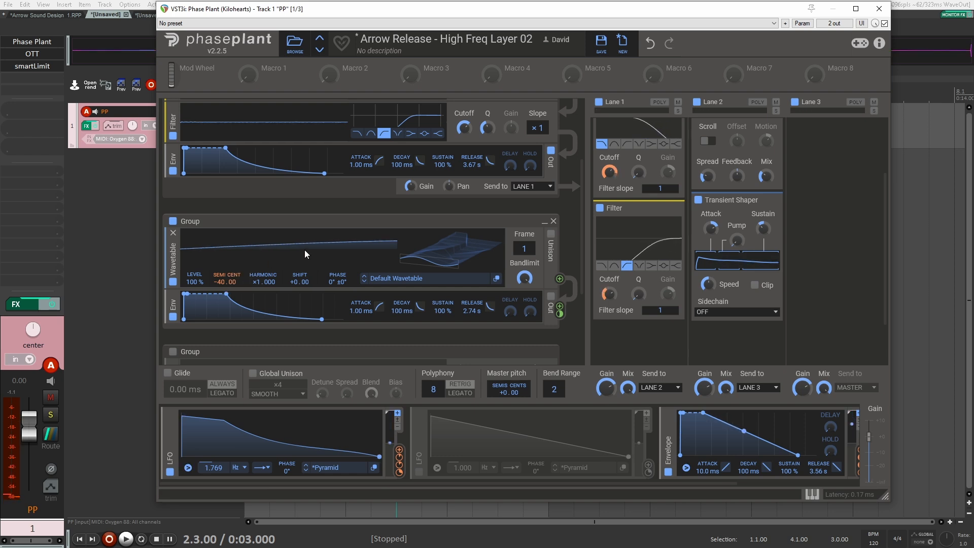
scroll(305, 254, "up", 4)
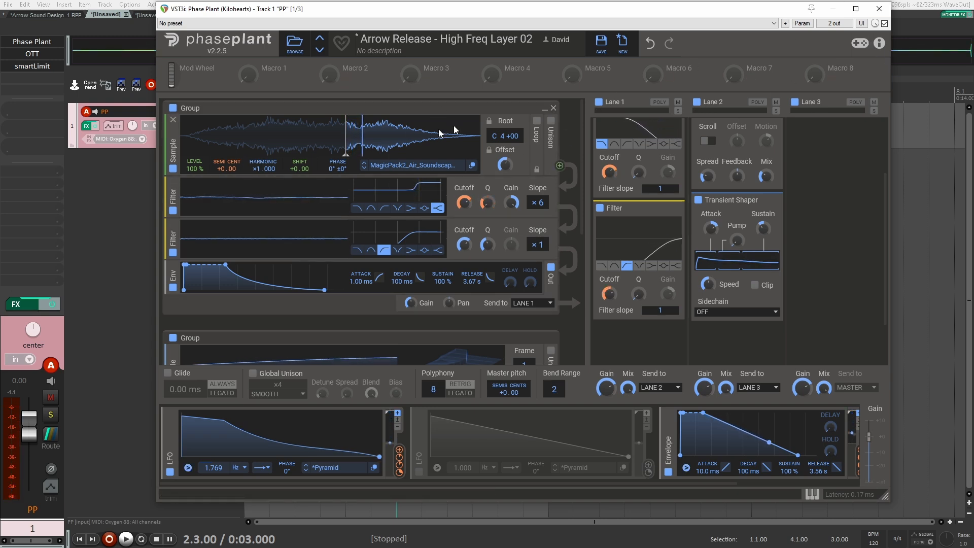
Close the Phase Plant window and look over the layered clips in the Arrow Sound Design_1 project
left_click(880, 8)
left_click(46, 14)
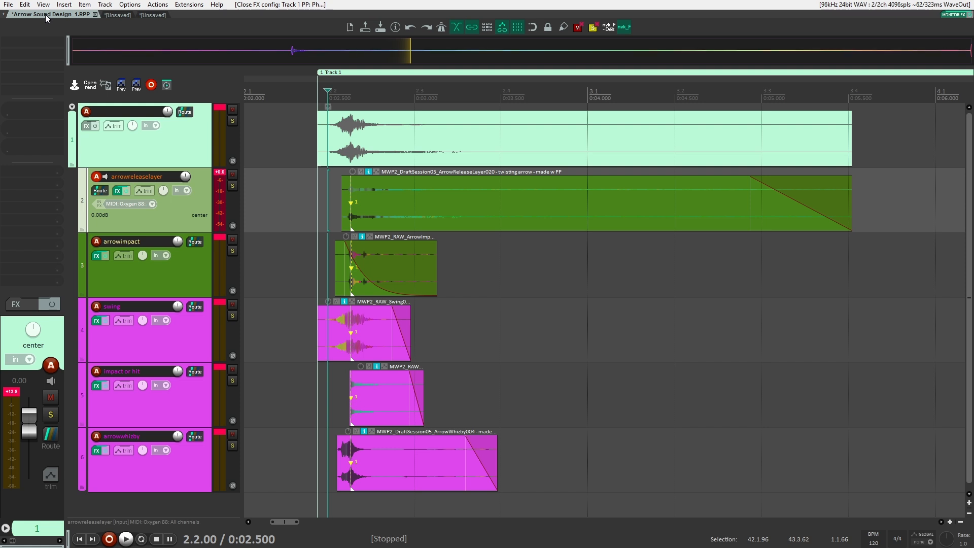
scroll(568, 247, "down", 3)
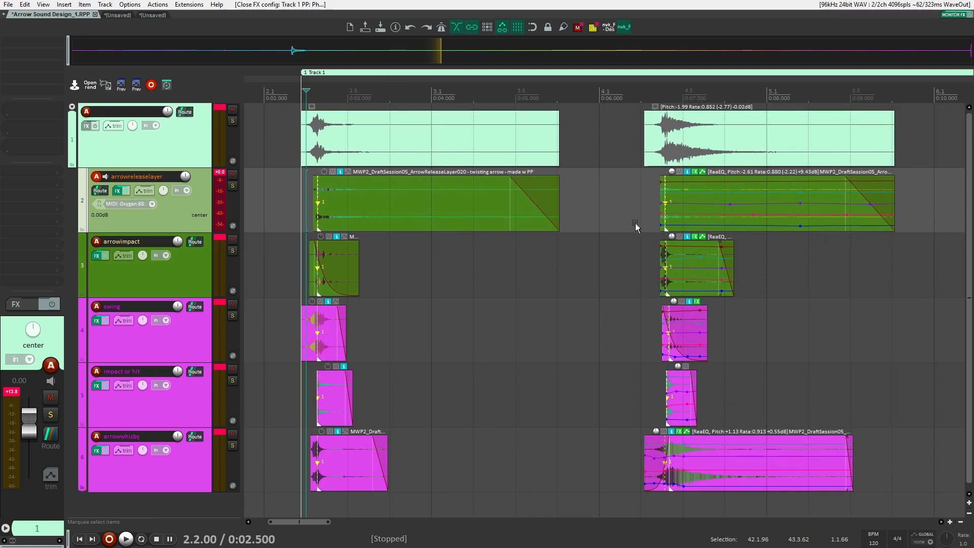
scroll(279, 218, "up", 2)
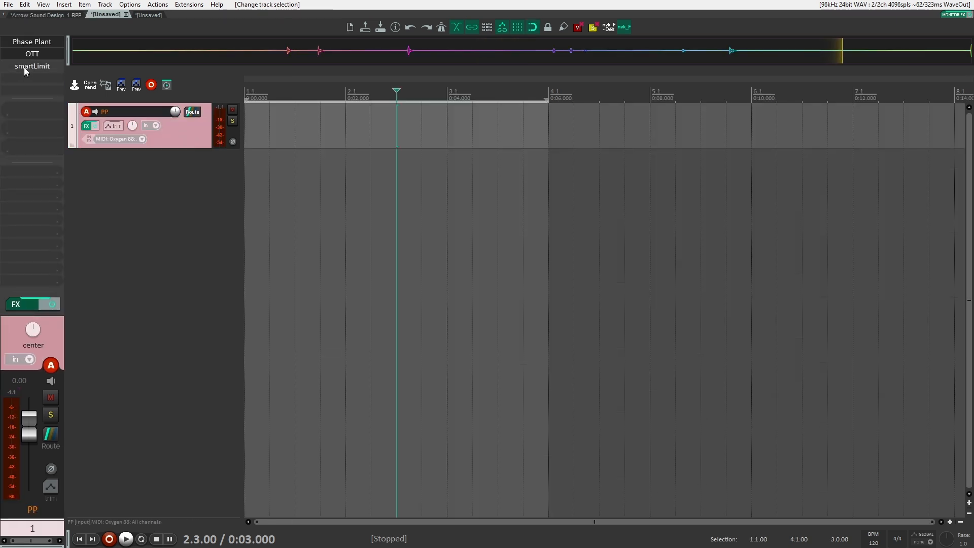
Inspect the OTT and smartLimit settings on the PP track, closing each plugin window
left_click(25, 57)
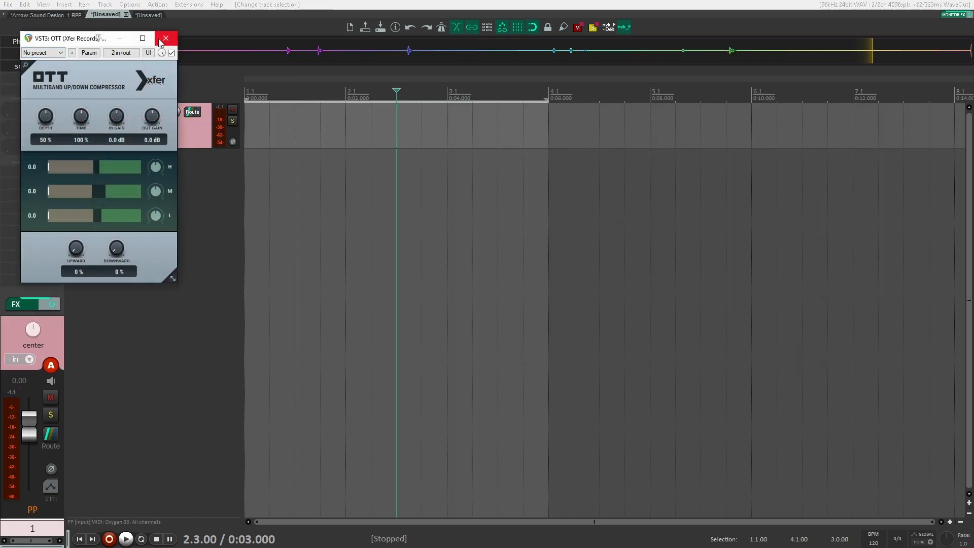
left_click(162, 40)
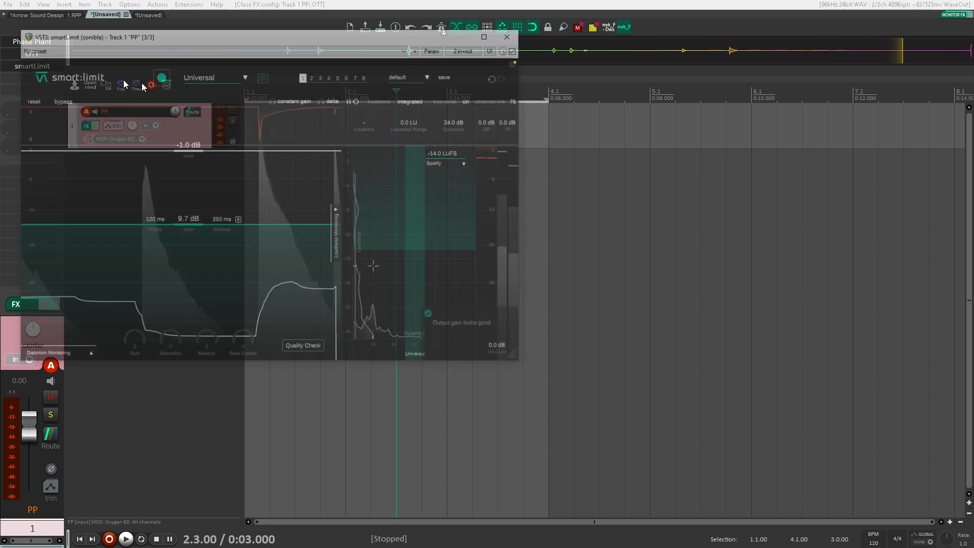
left_click(513, 34)
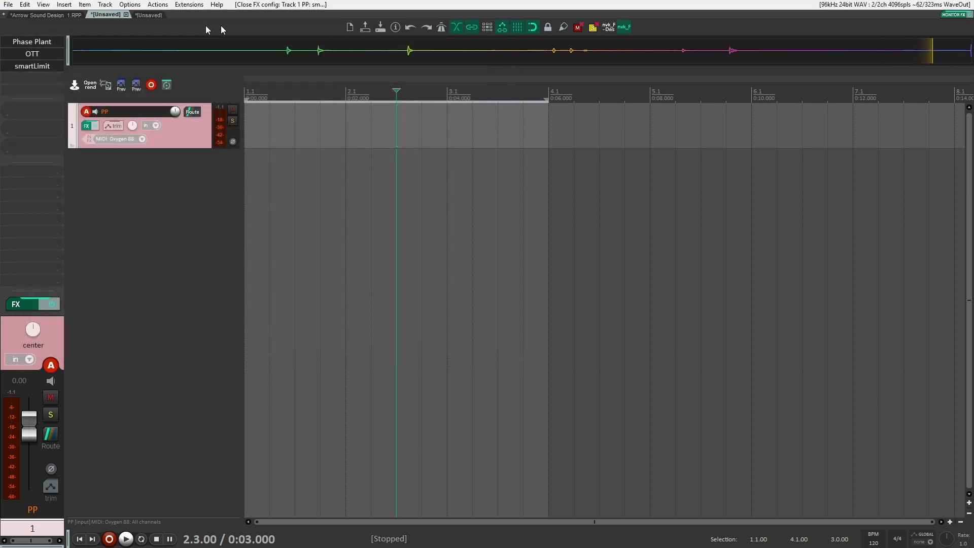
Return to the Arrow Sound Design_1 project and play the first arrowimpact clip with its track soloed
left_click(48, 15)
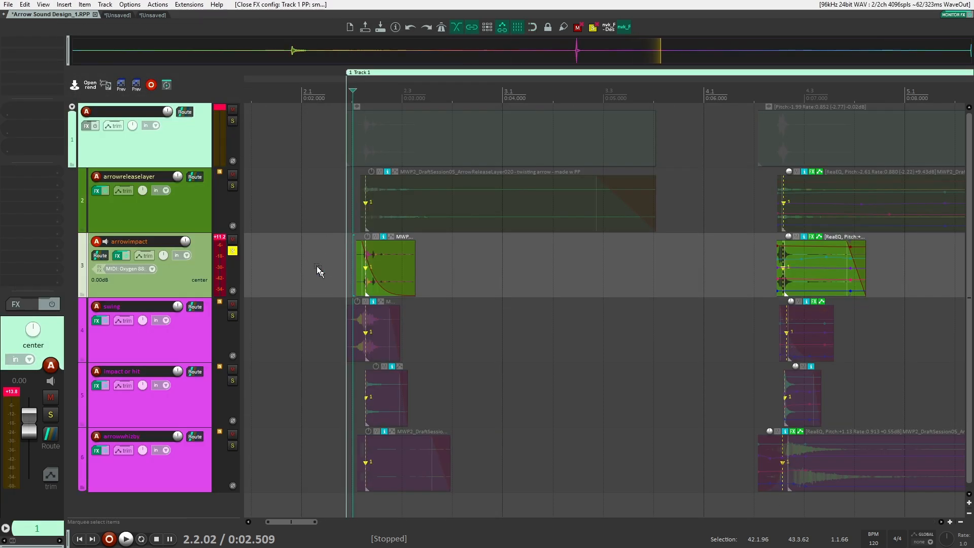
left_click(280, 253)
left_click(338, 252)
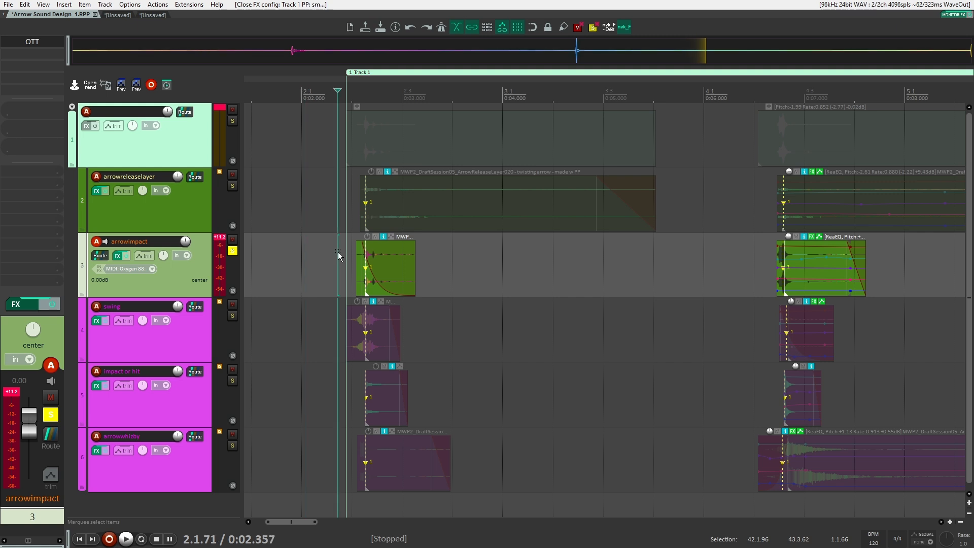
key("space")
key("space")
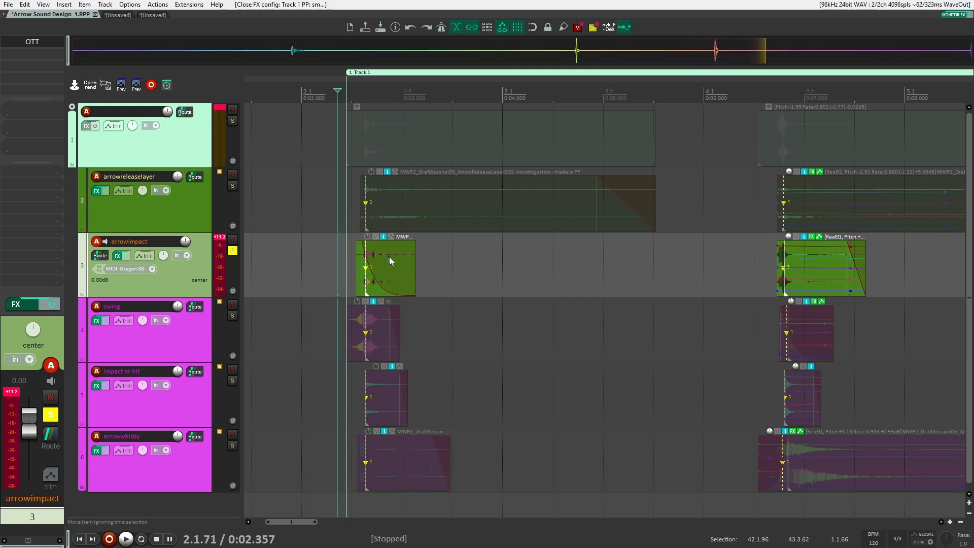
Extend the first arrowimpact clip past the 4-second mark and play it back with its longer tail
left_click_drag(416, 262, 591, 261)
left_click(323, 259)
key("space")
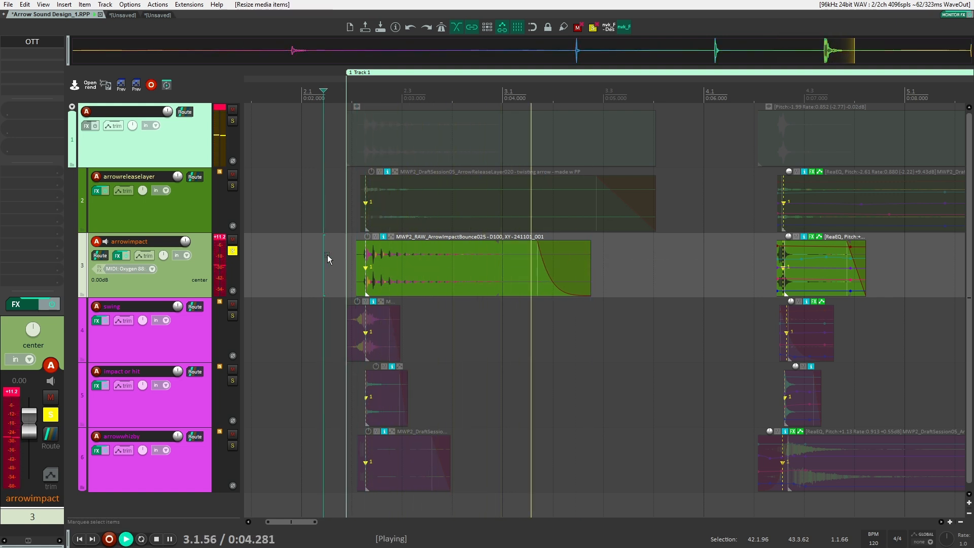
key("space")
Try other end points for the first arrowimpact clip and undo the length changes
left_click_drag(591, 269, 440, 269)
key("ctrl+z")
key("ctrl+z")
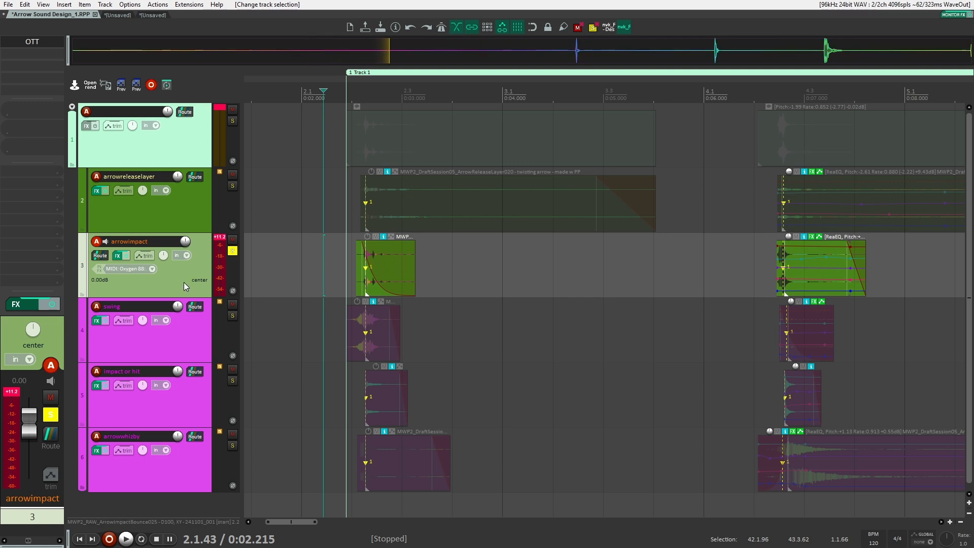
left_click_drag(415, 266, 437, 269)
key("ctrl+z")
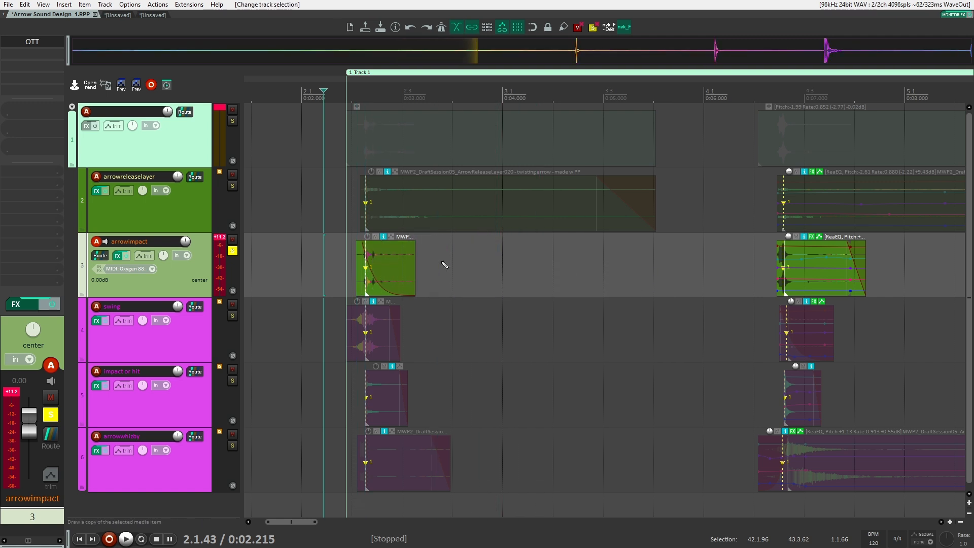
key("ctrl+z")
Unsolo arrowimpact, solo the swing track and play its first clip
left_click(232, 251)
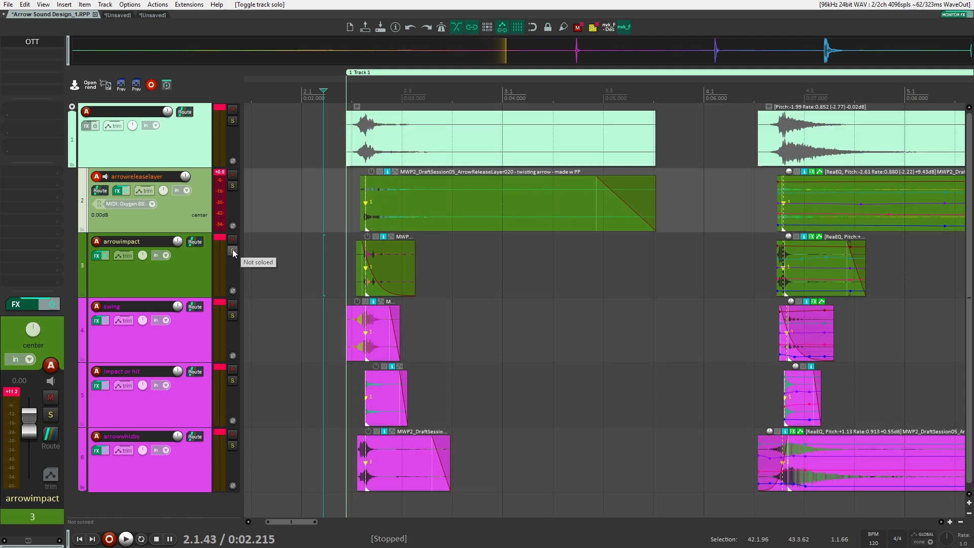
left_click(198, 277)
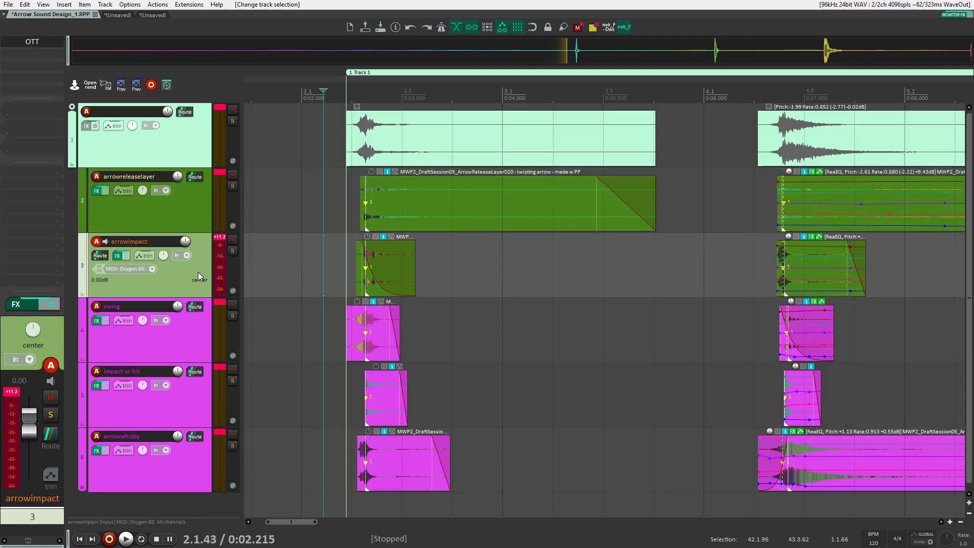
left_click(198, 339)
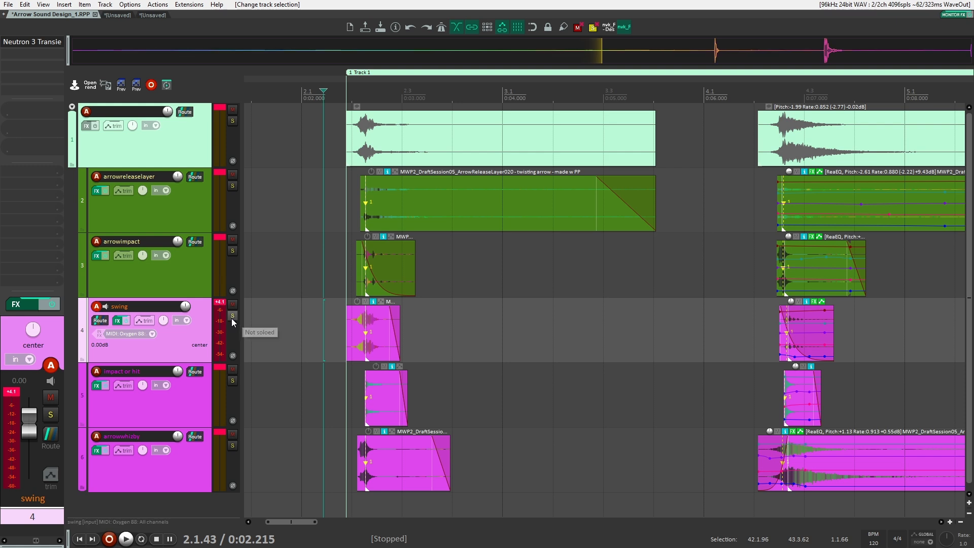
left_click(233, 316)
left_click(345, 325)
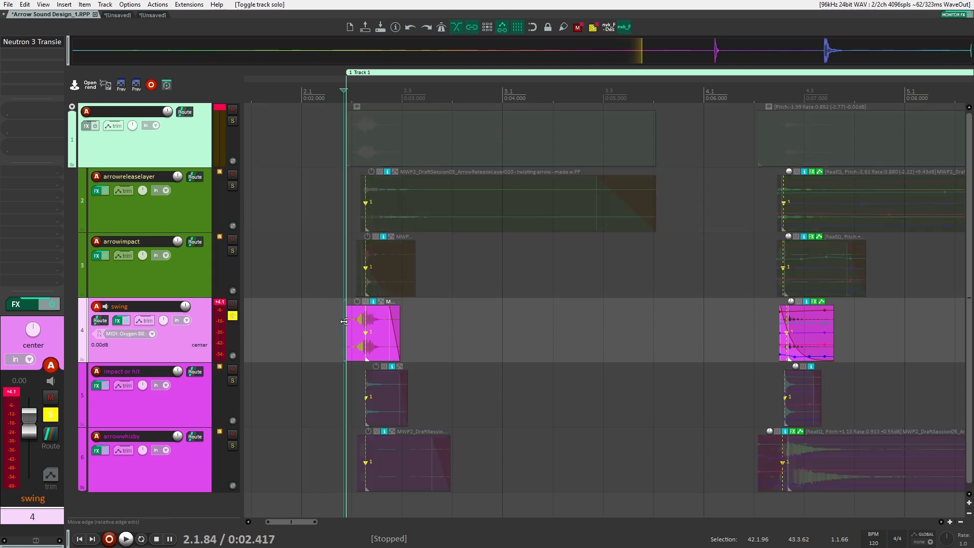
key("space")
key("space")
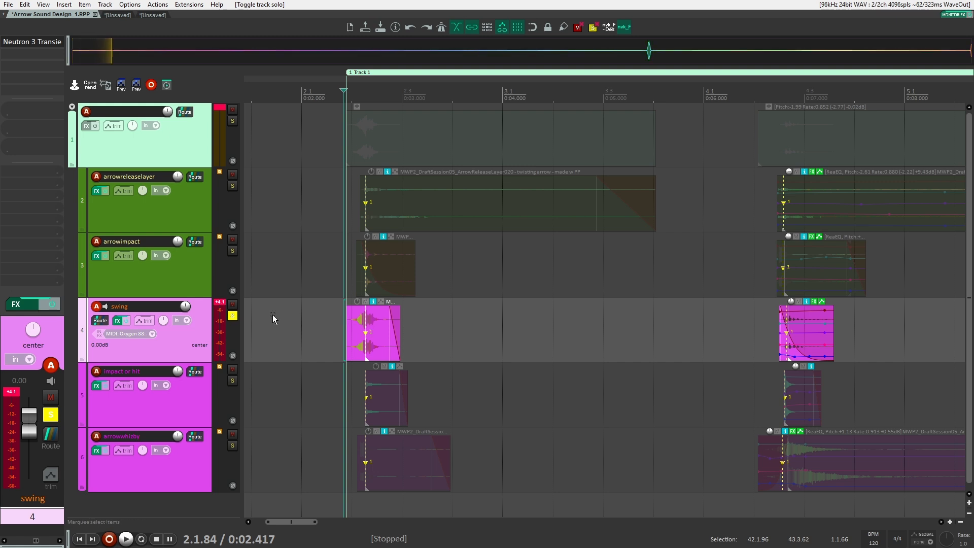
Audition the first metal hit clip on its own with the "impact or hit" track soloed, playing it twice
left_click(334, 398)
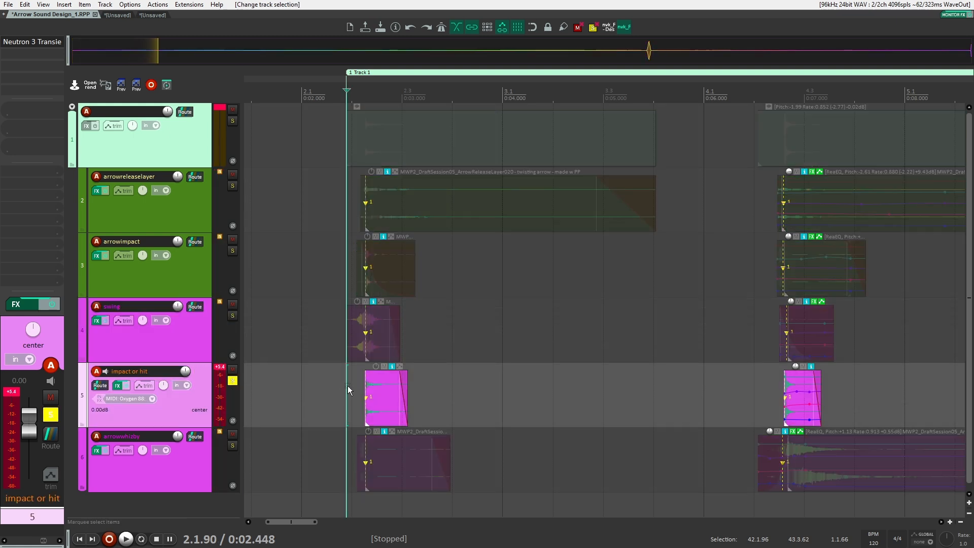
scroll(348, 386, "up", 5)
left_click(368, 379)
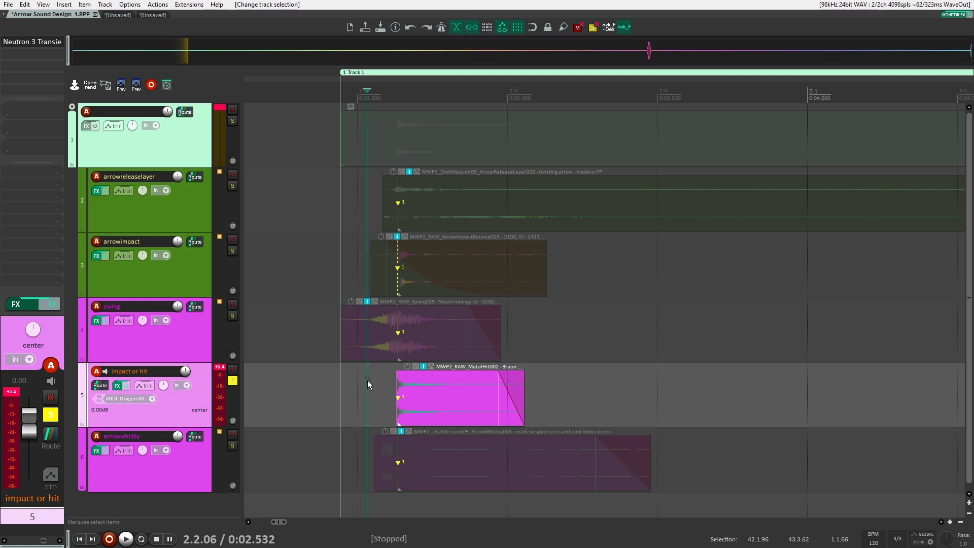
key("space")
key("space")
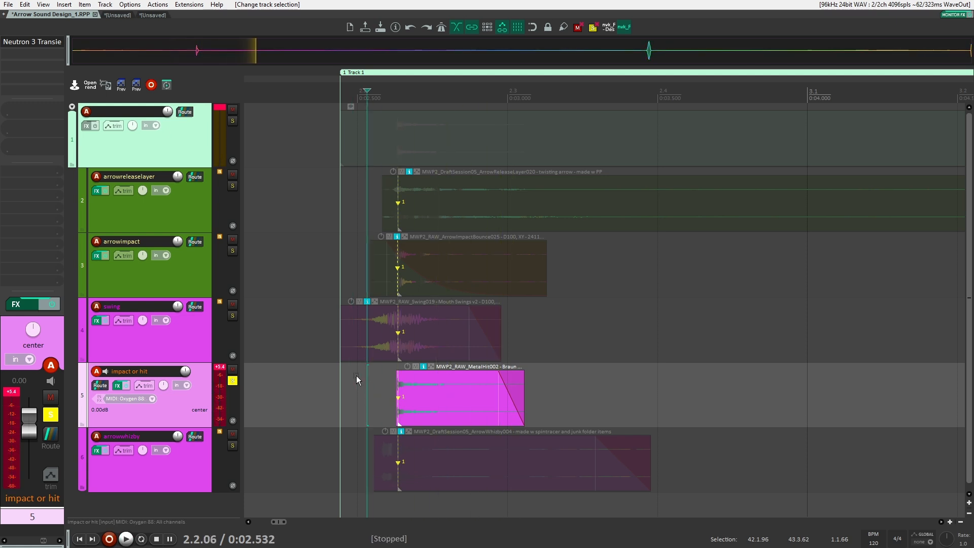
scroll(356, 380, "down", 5)
key("space")
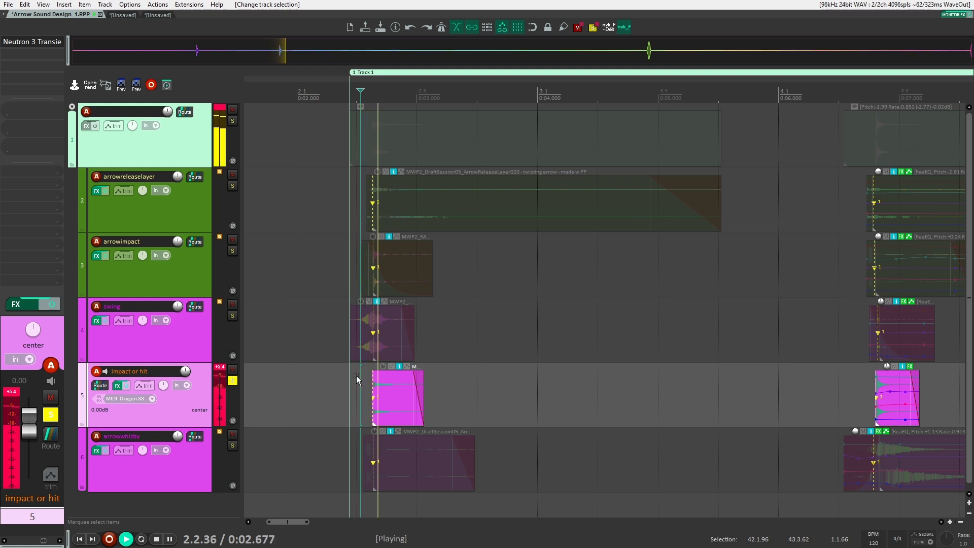
key("space")
Unsolo the "impact or hit" track, solo arrowwhizby and play its first clip
left_click(233, 380)
left_click(233, 445)
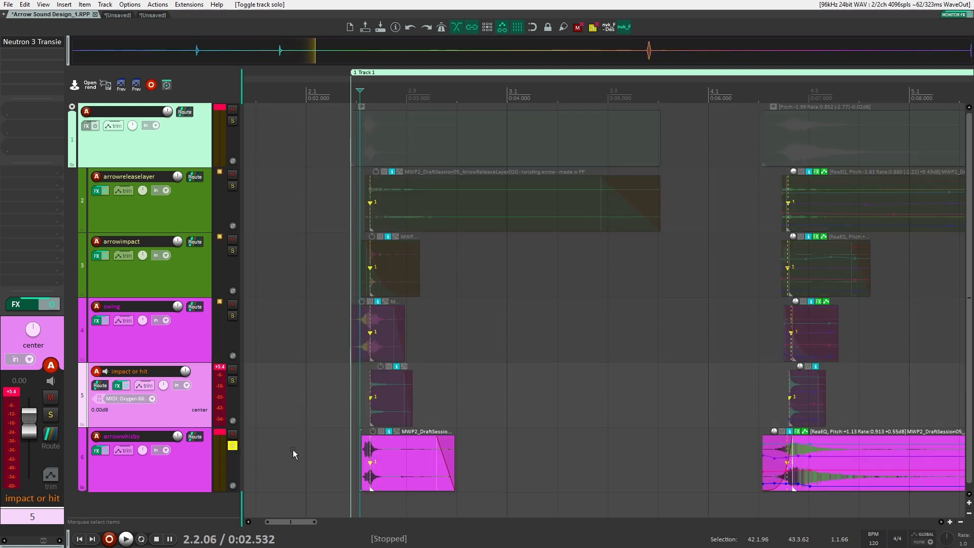
left_click(353, 460)
key("space")
key("space")
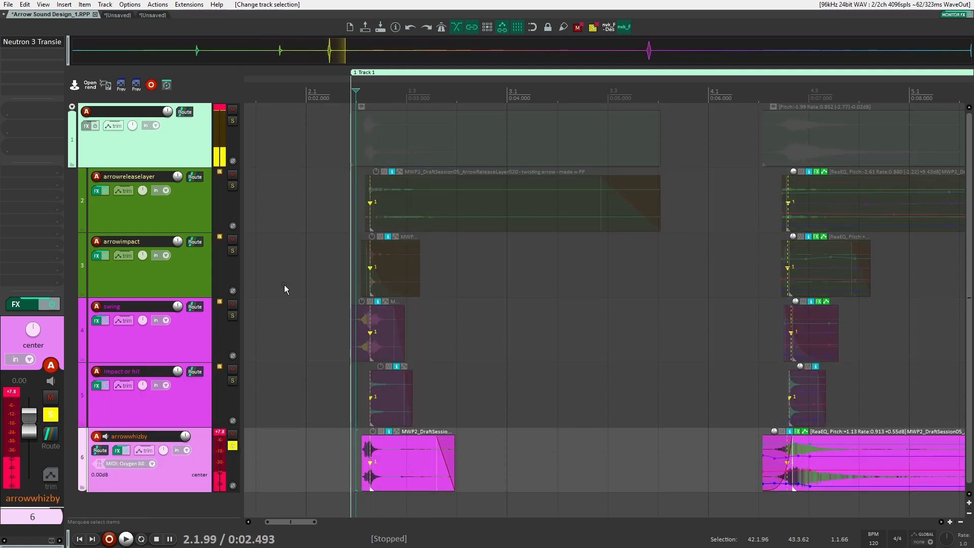
Switch to the project with the DopplerPro automation and solo the track holding the SamplingSoundDesign2024_004 metal recording, cueing its clip's start
left_click(146, 15)
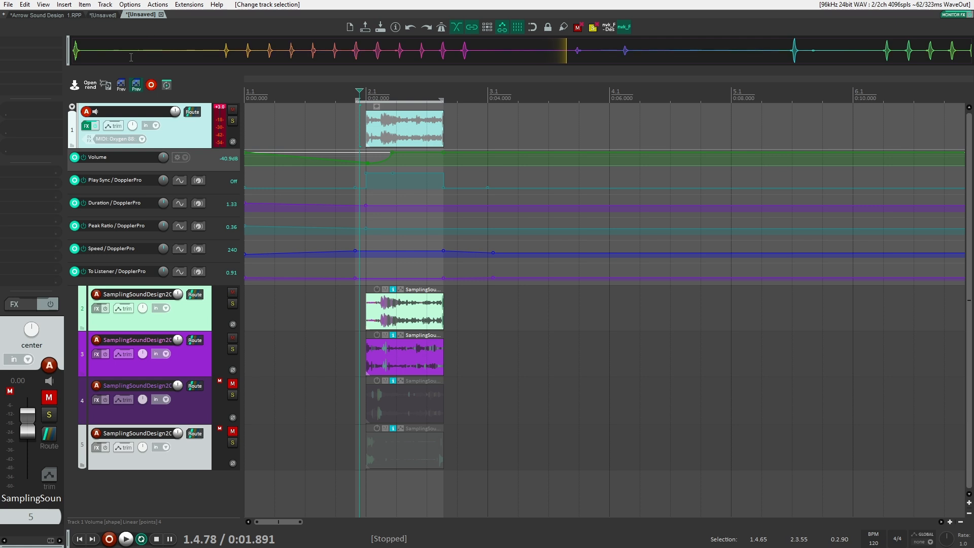
left_click(195, 319)
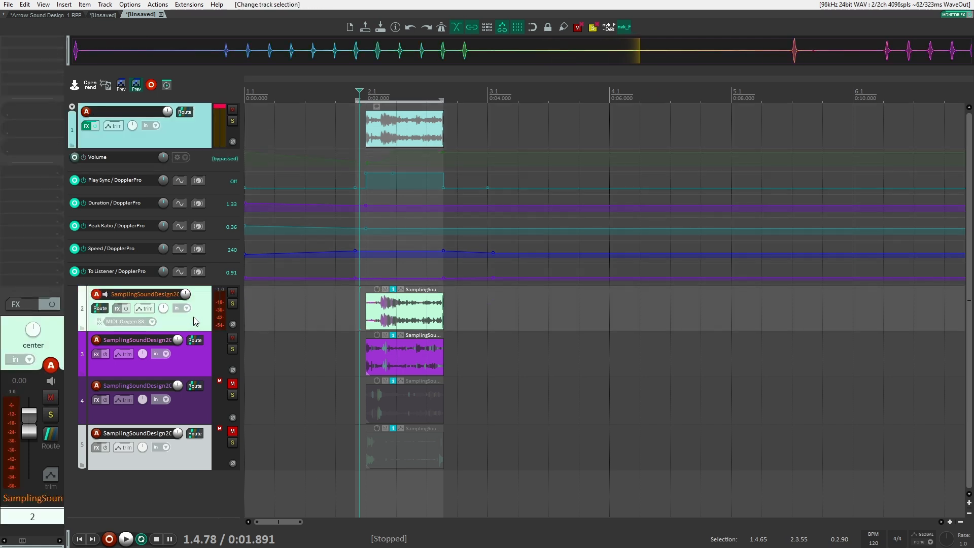
scroll(198, 318, "up", 1)
scroll(453, 327, "up", 3)
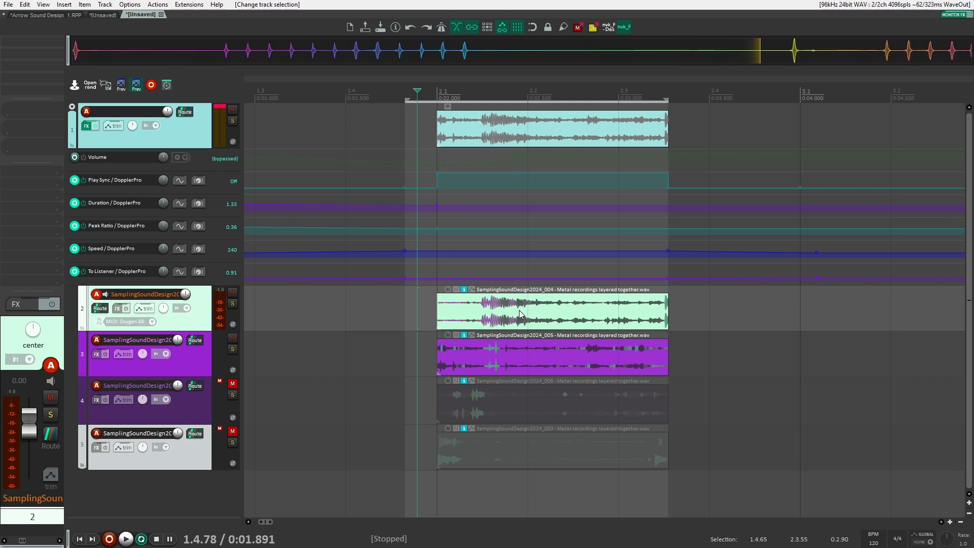
scroll(509, 277, "up", 2)
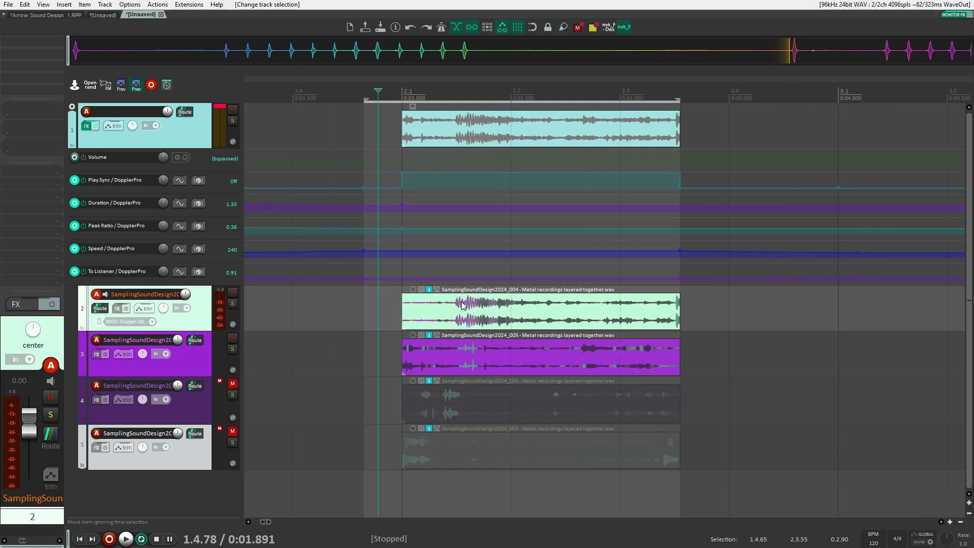
left_click(517, 308)
left_click(399, 308)
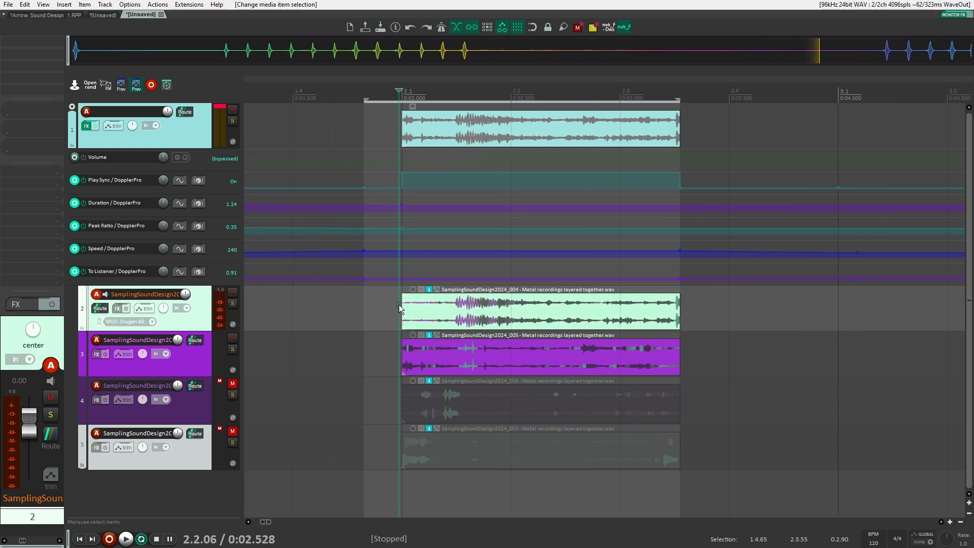
left_click(233, 303)
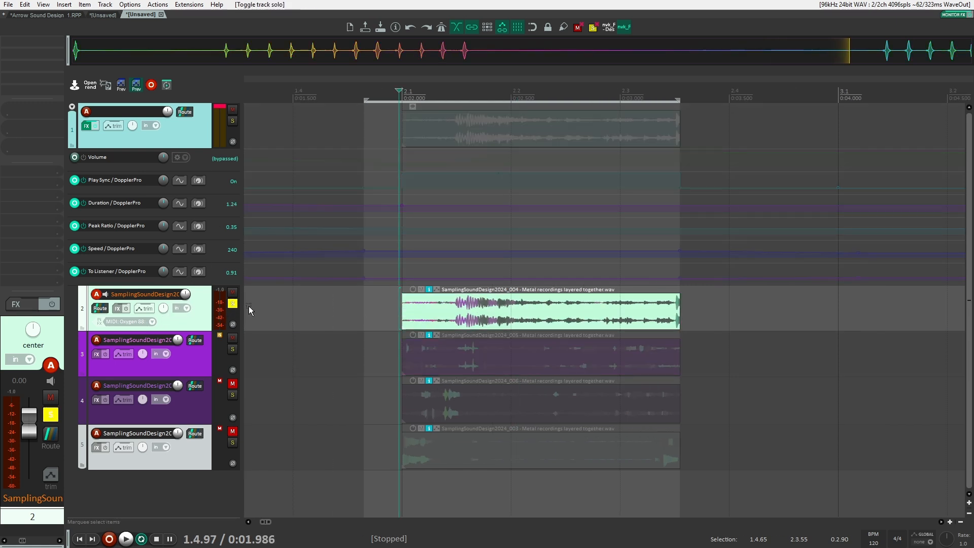
Audition a longer stretch of the raw SamplingSoundDesign2024_004 recording by extending its clip to about 0:12, and undo the extension
key("space")
left_click(555, 310)
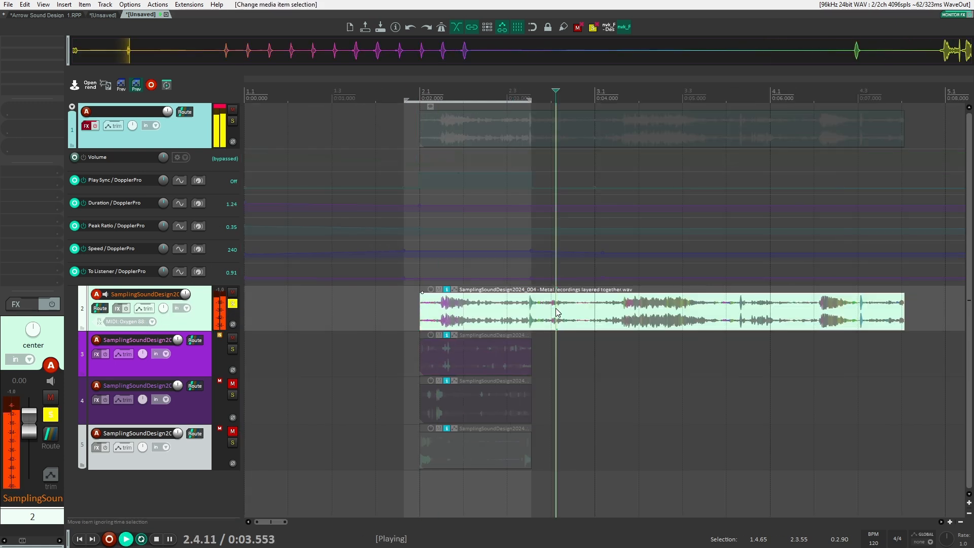
scroll(626, 350, "down", 3)
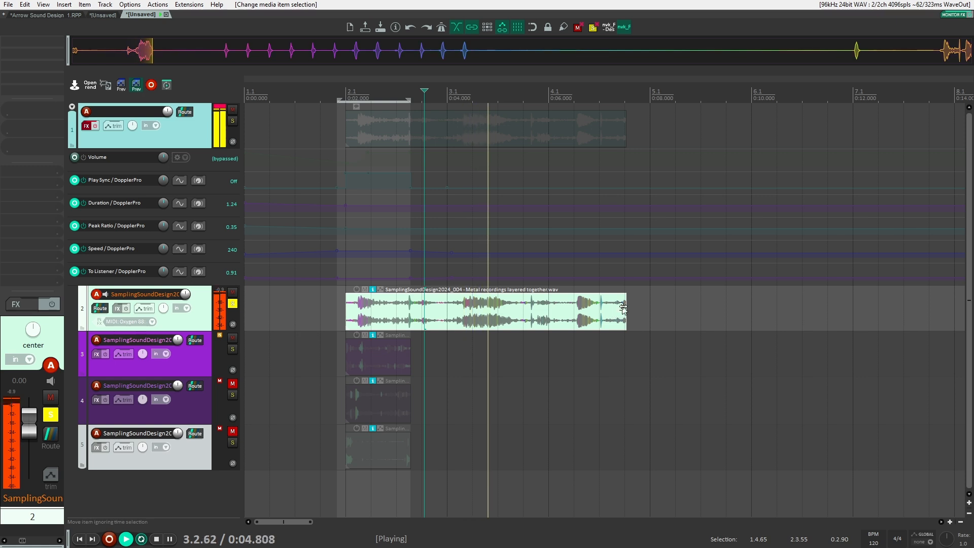
left_click_drag(623, 308, 860, 308)
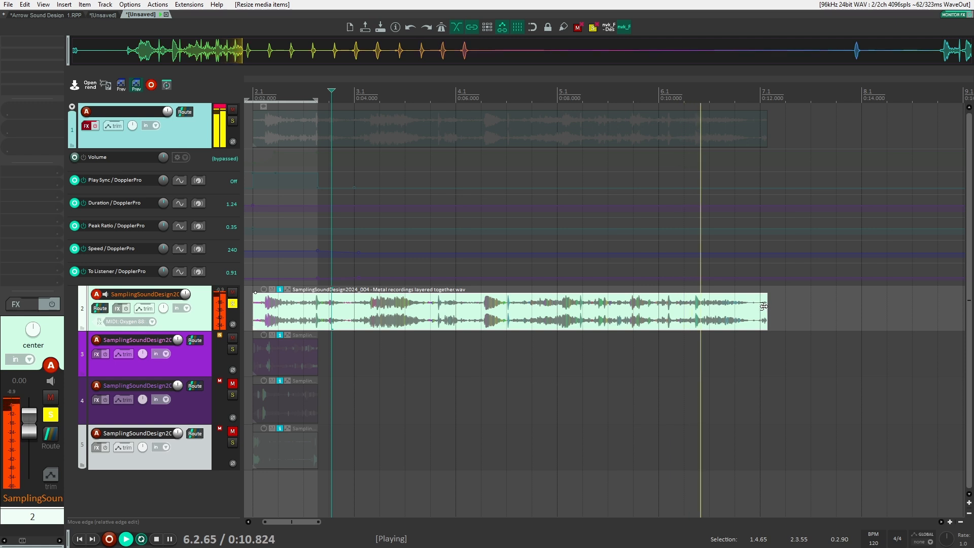
key("space")
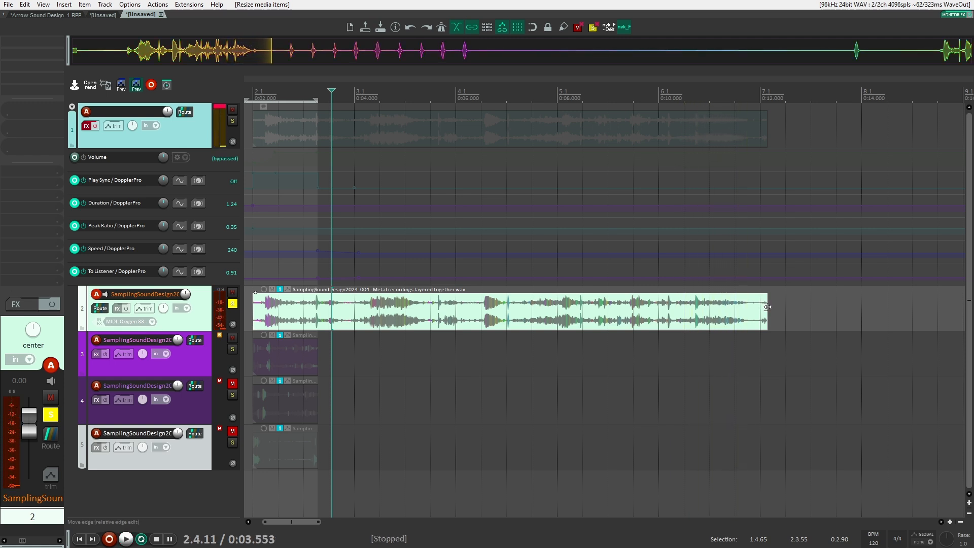
key("ctrl+z")
key("ctrl+z")
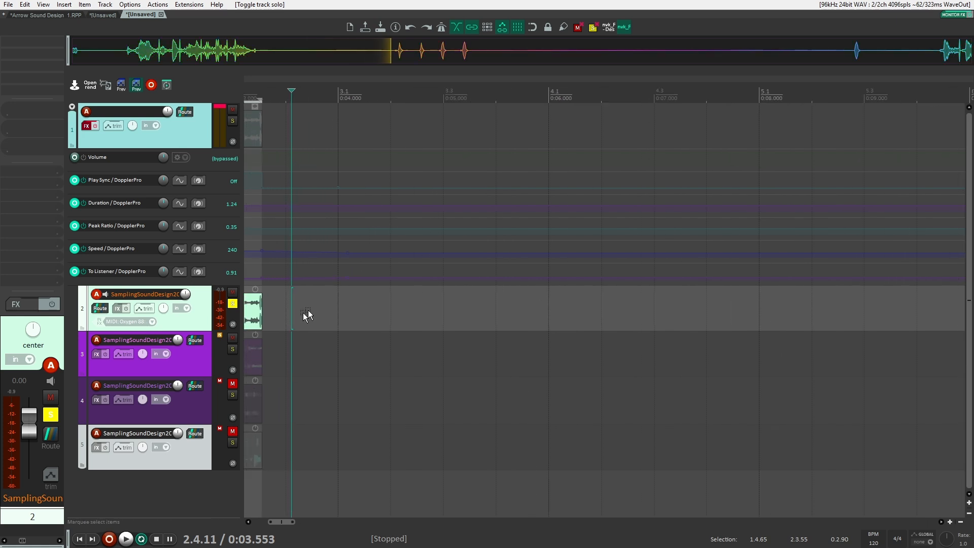
Unsolo the SamplingSoundDesign2024_004 track and turn the folder track's effects back on
scroll(272, 312, "up", 6)
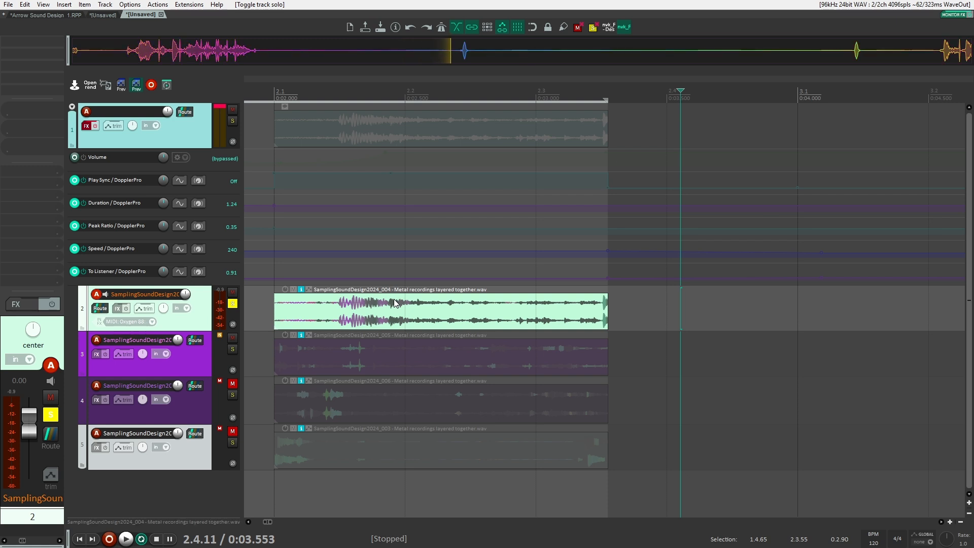
left_click(231, 304)
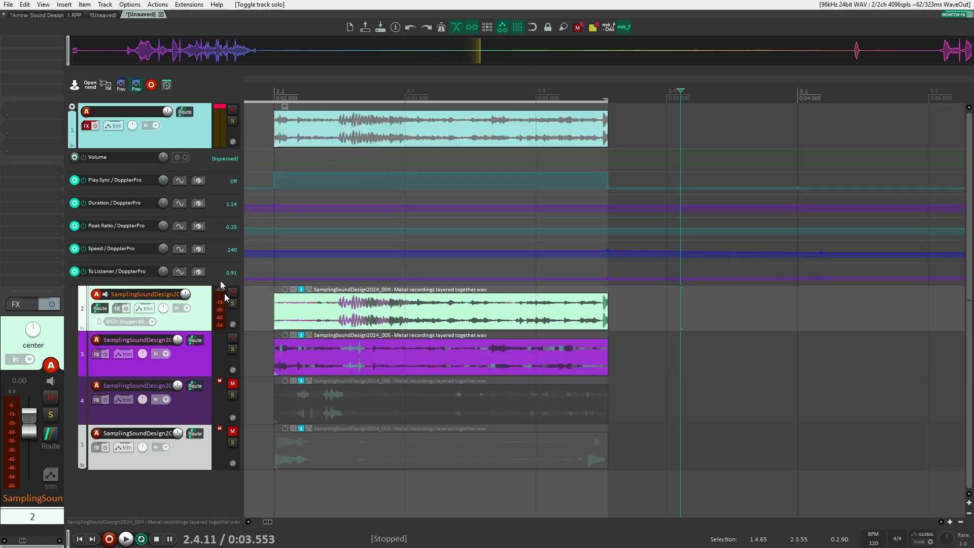
left_click(205, 143)
left_click(56, 306)
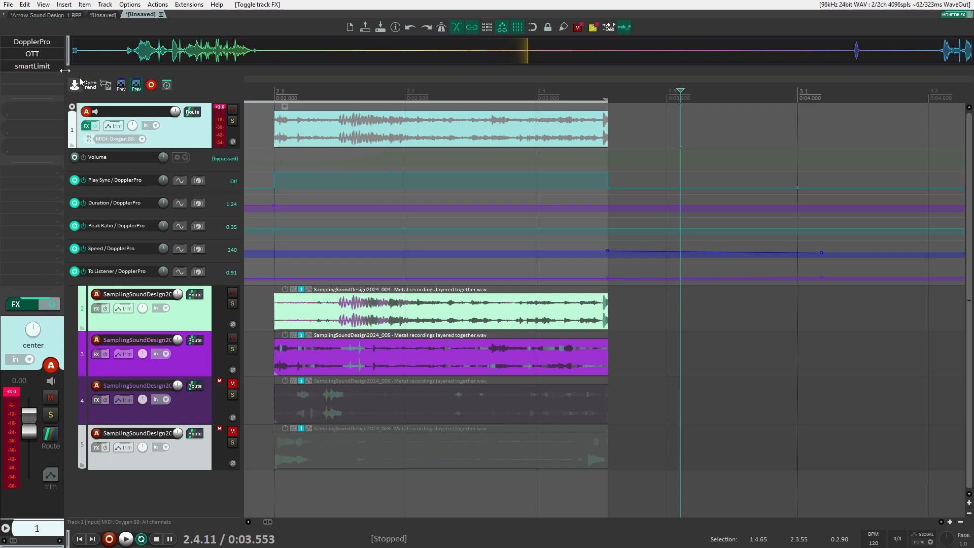
Examine the folder track's DopplerPro plug-in settings and close its window
left_click(23, 44)
left_click_drag(300, 52, 351, 53)
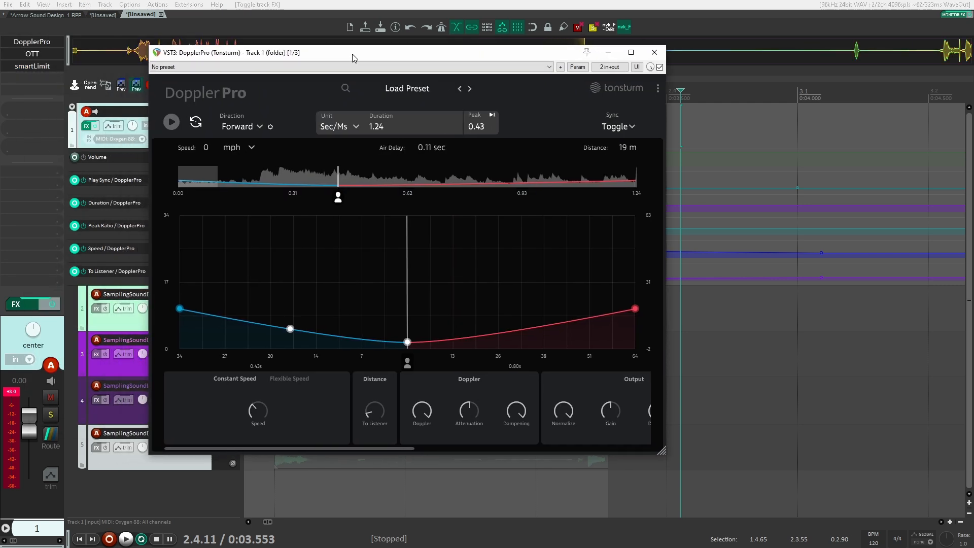
left_click(653, 51)
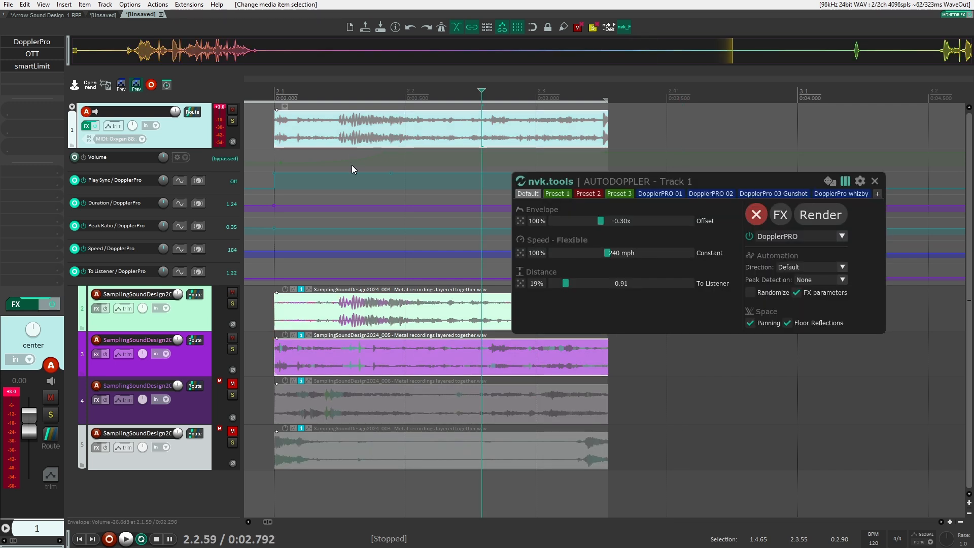
Move the AUTODOPPLER window clear of the clips and play the metal layers with the Doppler effect from just before their start
left_click_drag(352, 165, 388, 179)
scroll(389, 168, "down", 2)
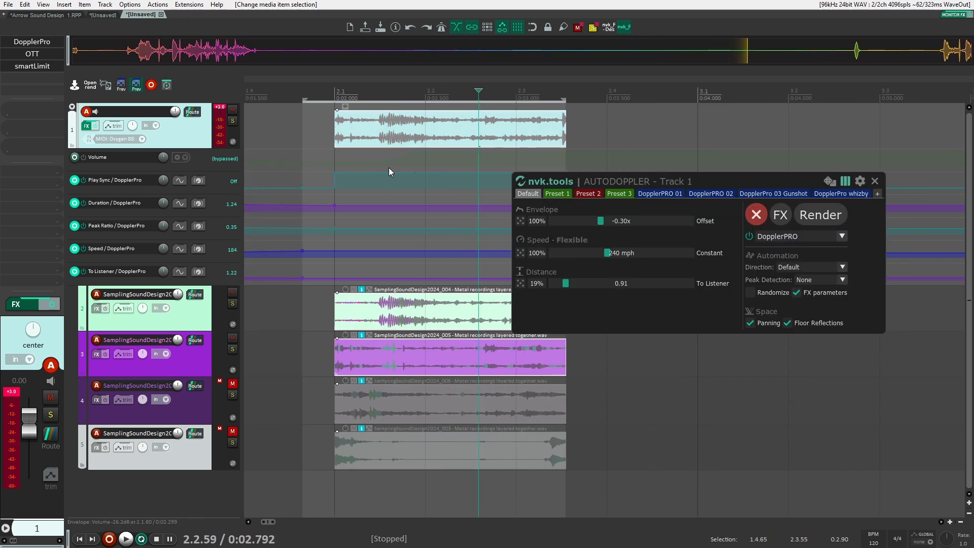
left_click_drag(628, 178, 634, 147)
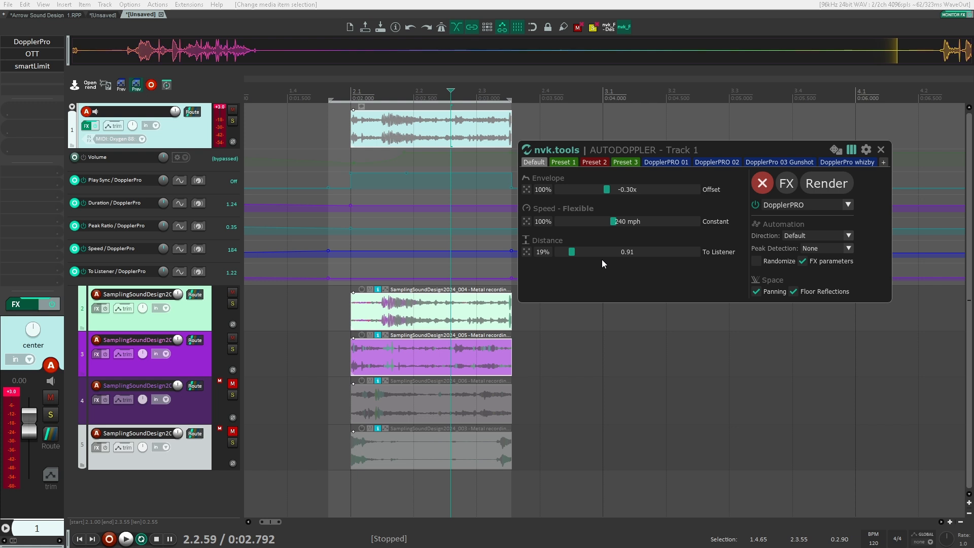
left_click(331, 133)
key("space")
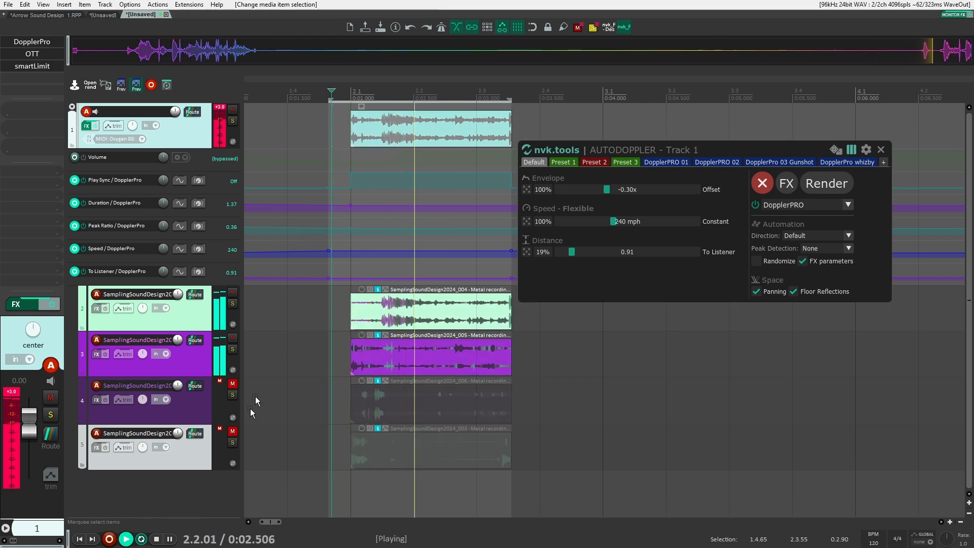
key("space")
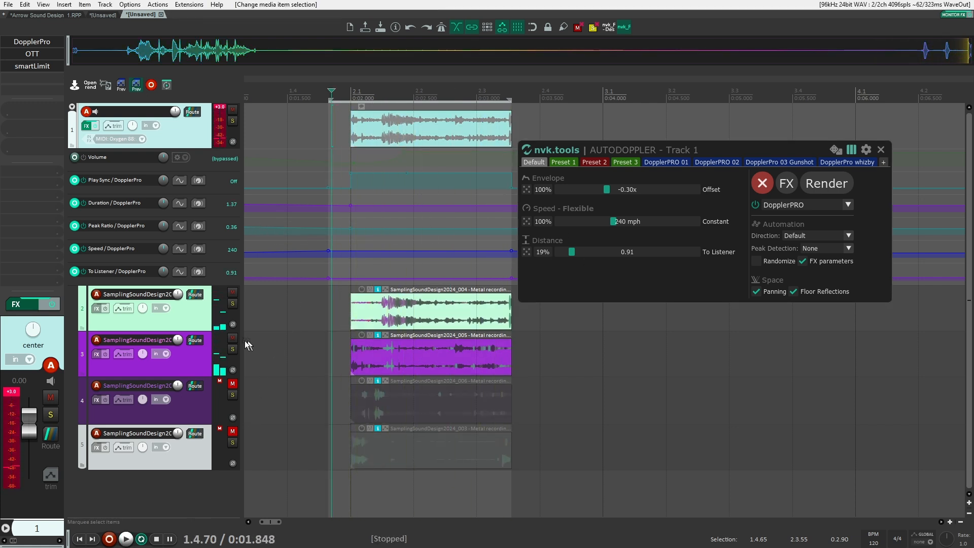
Mute the SamplingSoundDesign2024_005 track and slip the 004 clip's contents to other sections of the recording, auditioning each Doppler variation
left_click(233, 338)
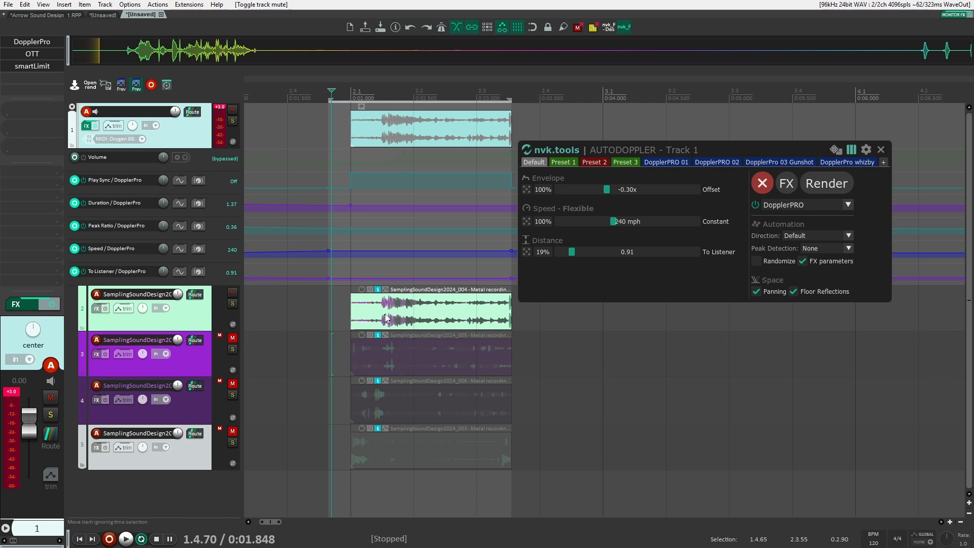
key("space")
left_click_drag(441, 310, 324, 311)
key("space")
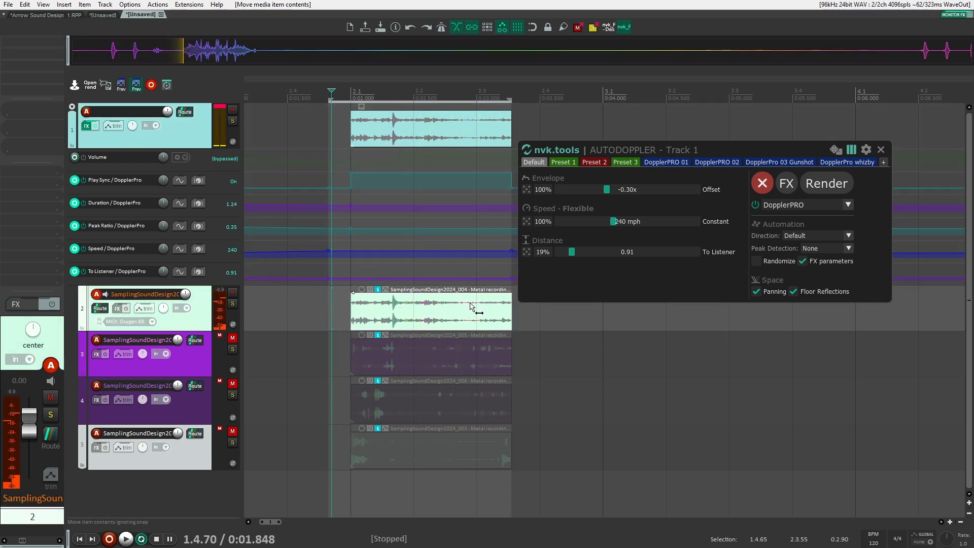
left_click_drag(471, 307, 304, 306)
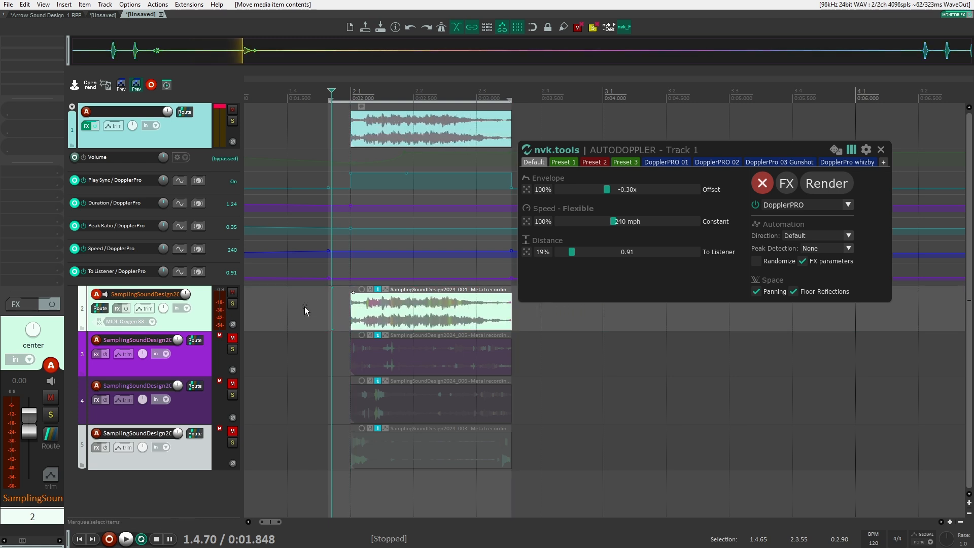
key("space")
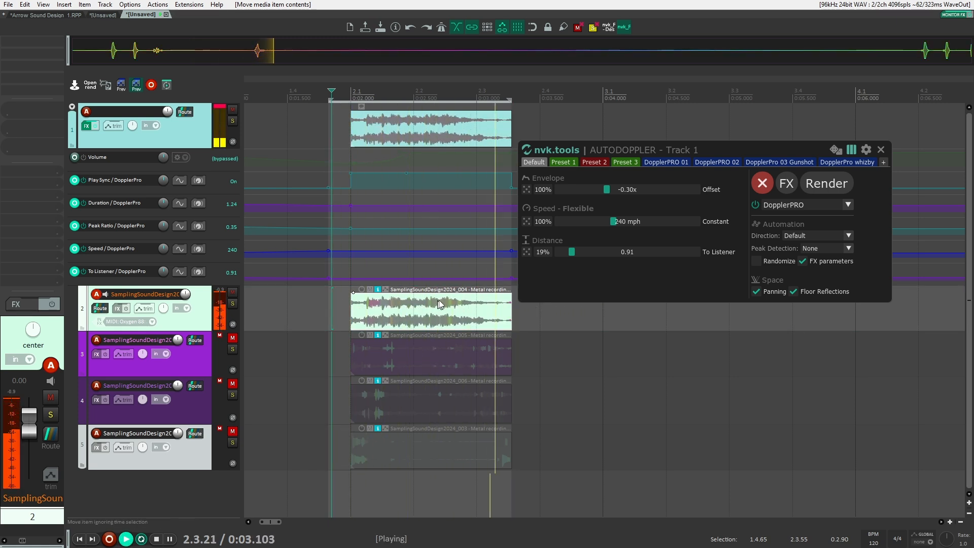
key("space")
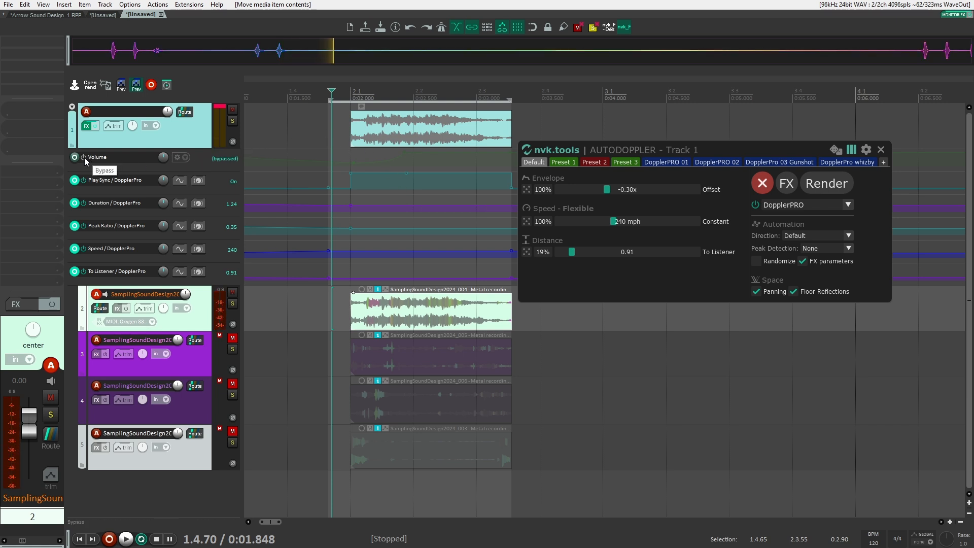
Activate the folder track's Volume envelope, shape a fade-in reaching about +1 dB near 0:02.419, and play the result
left_click(84, 157)
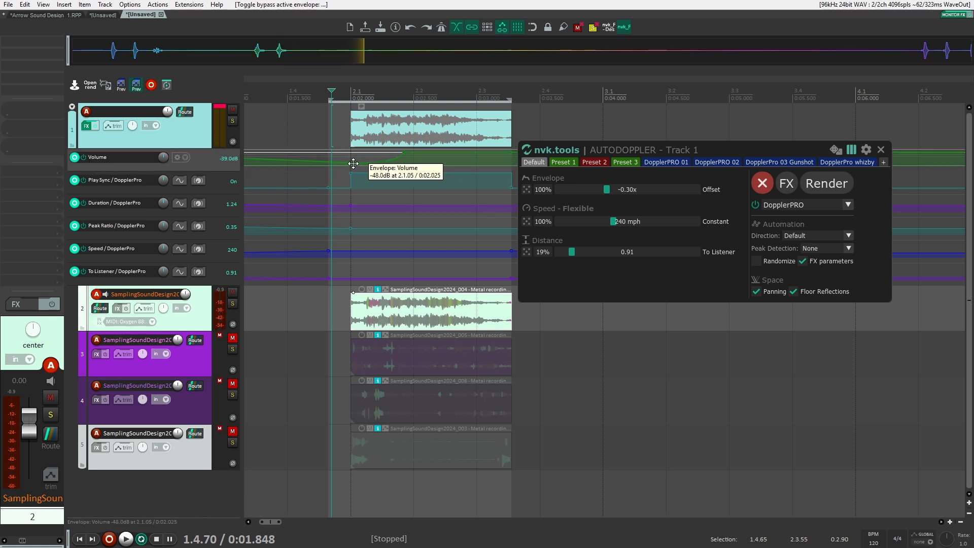
left_click_drag(353, 163, 350, 167)
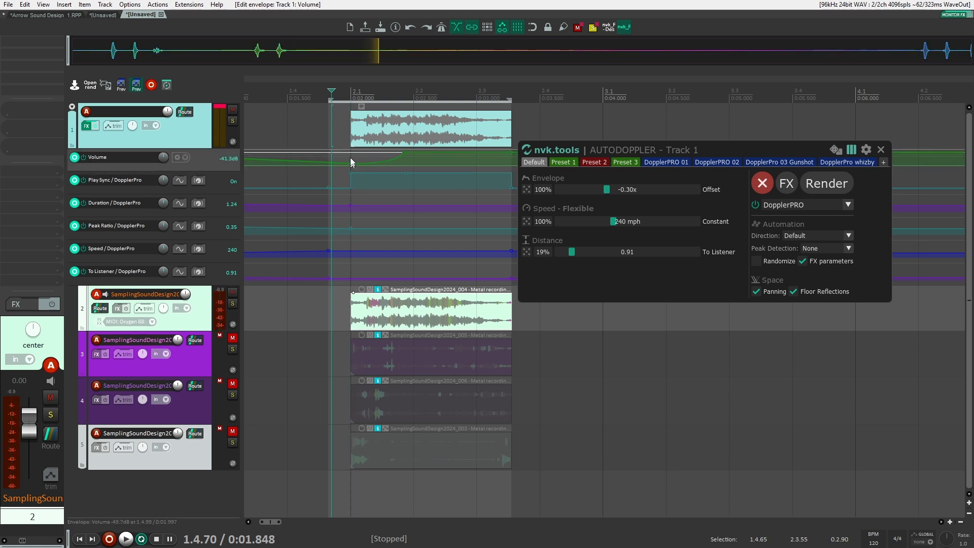
left_click(407, 172)
left_click_drag(405, 161, 403, 150)
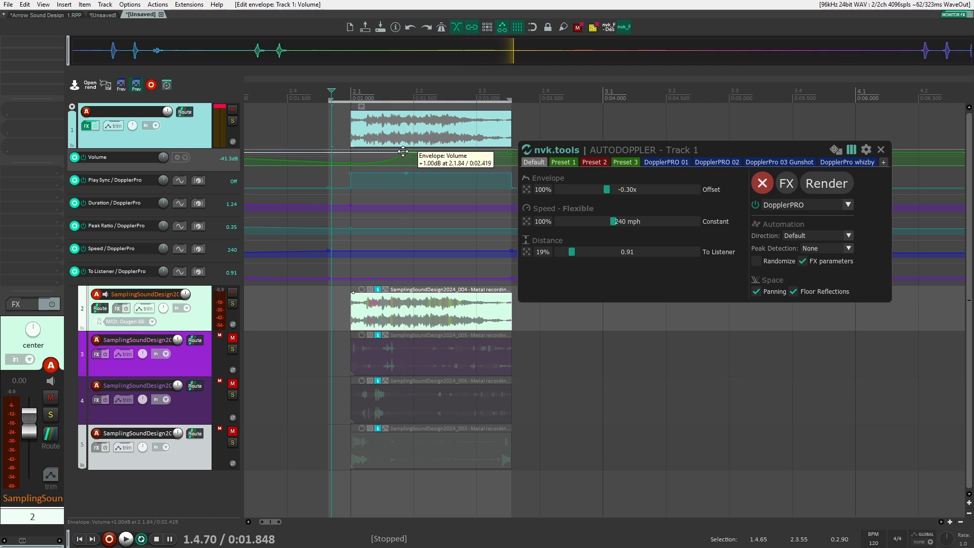
key("space")
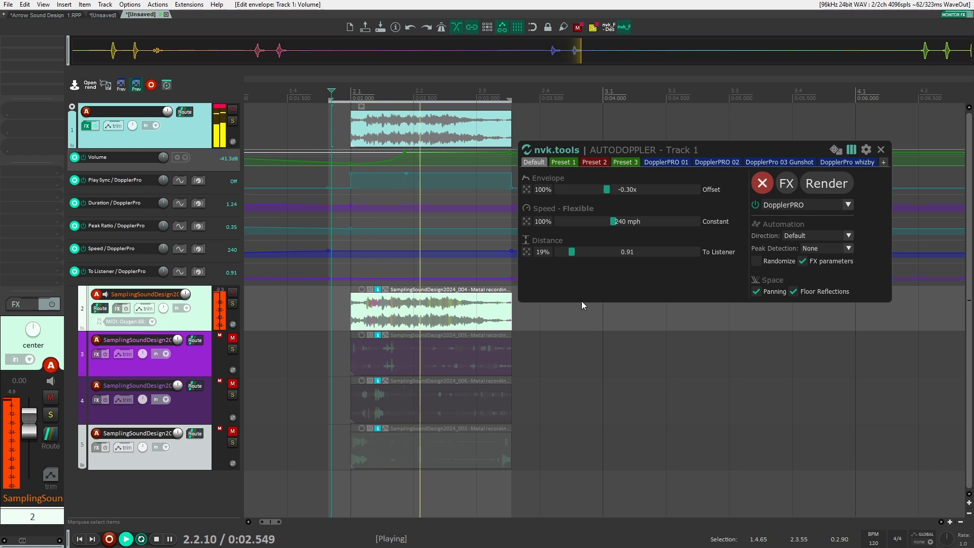
key("space")
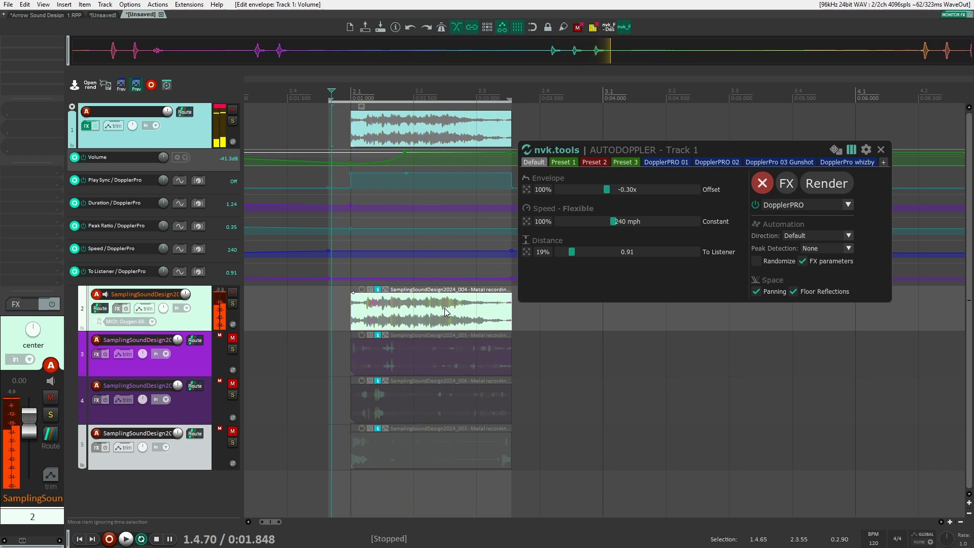
Slip the 004 clip's contents to further sections, playing each variation through the volume fade-in
left_click_drag(440, 303, 306, 305)
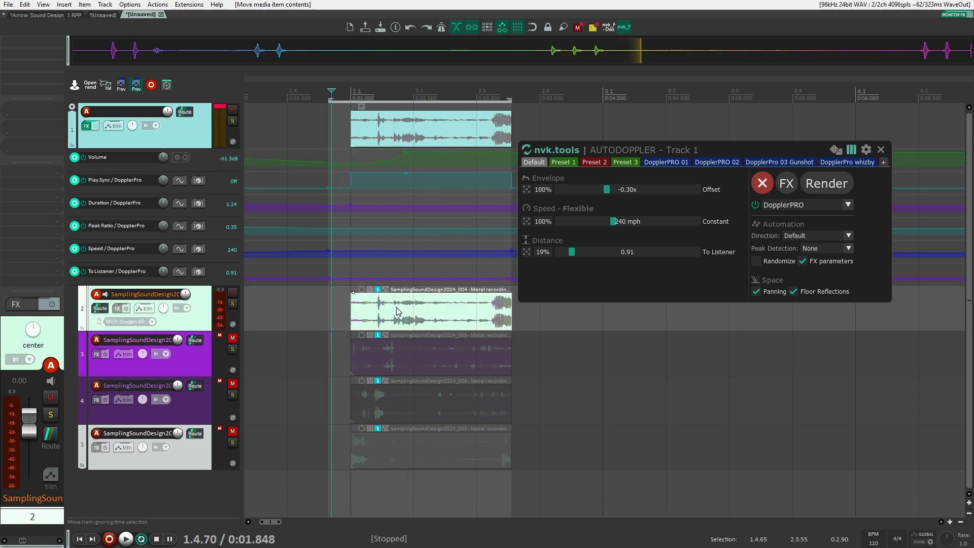
key("space")
left_click_drag(397, 311, 358, 315)
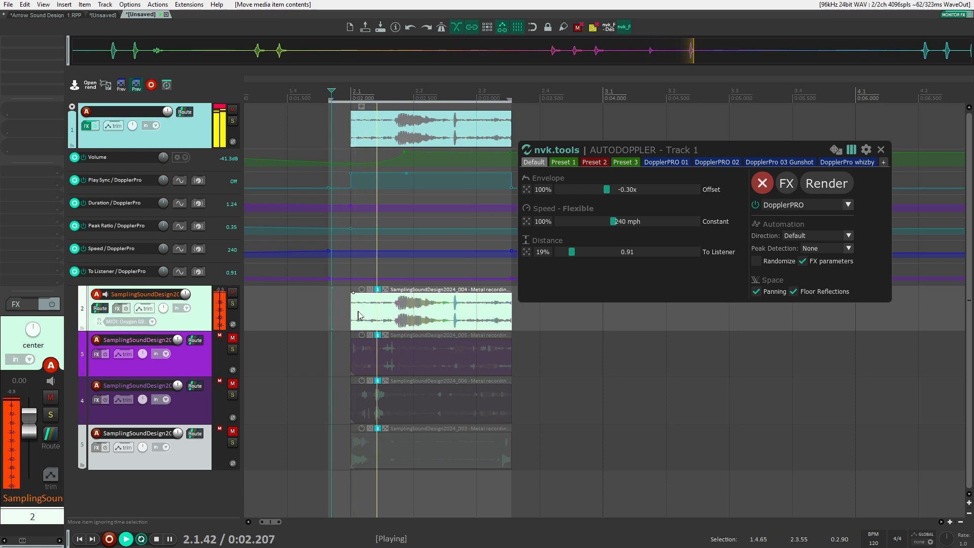
key("space")
mouse_move(440, 307)
left_mouse_down()
mouse_move(489, 305)
mouse_move(429, 309)
left_mouse_up()
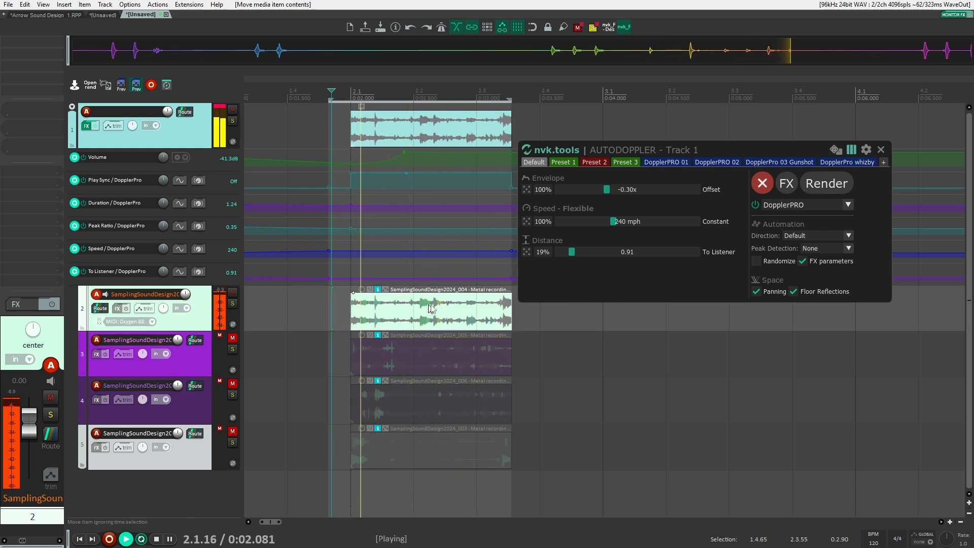
Add a fade-out to the folder track's Volume envelope ending at the clip's end, adjusting where it starts near mid-clip during playback
left_click(497, 154)
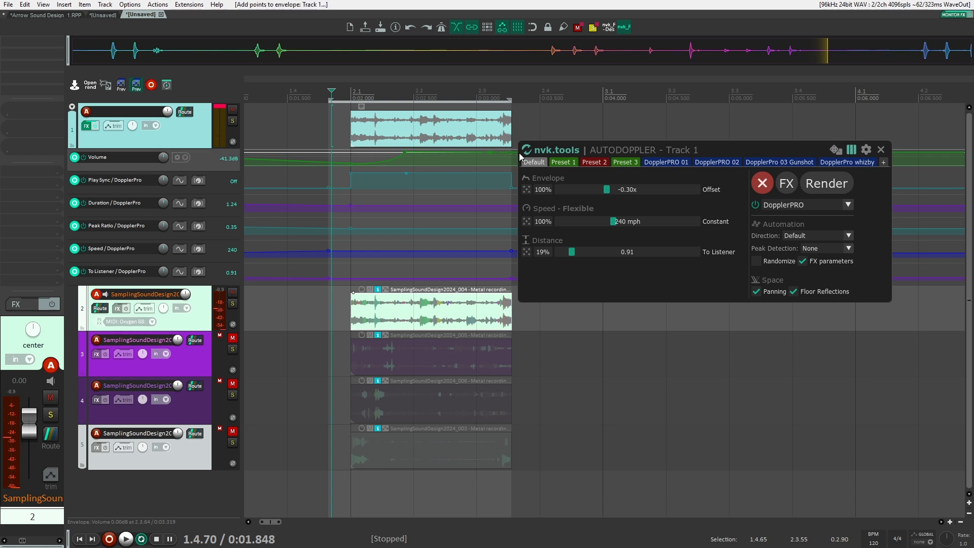
left_click_drag(512, 152, 511, 255)
left_click_drag(467, 154, 427, 152)
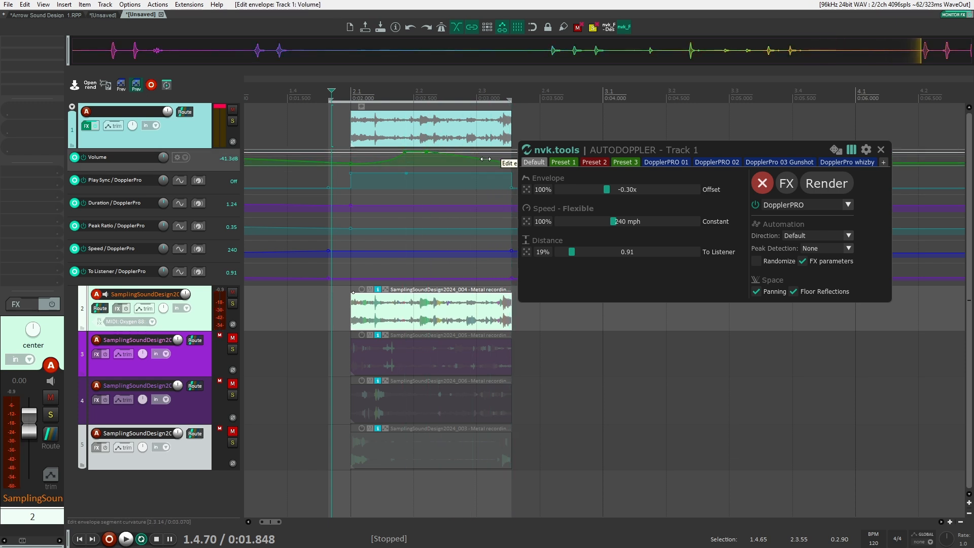
key("space")
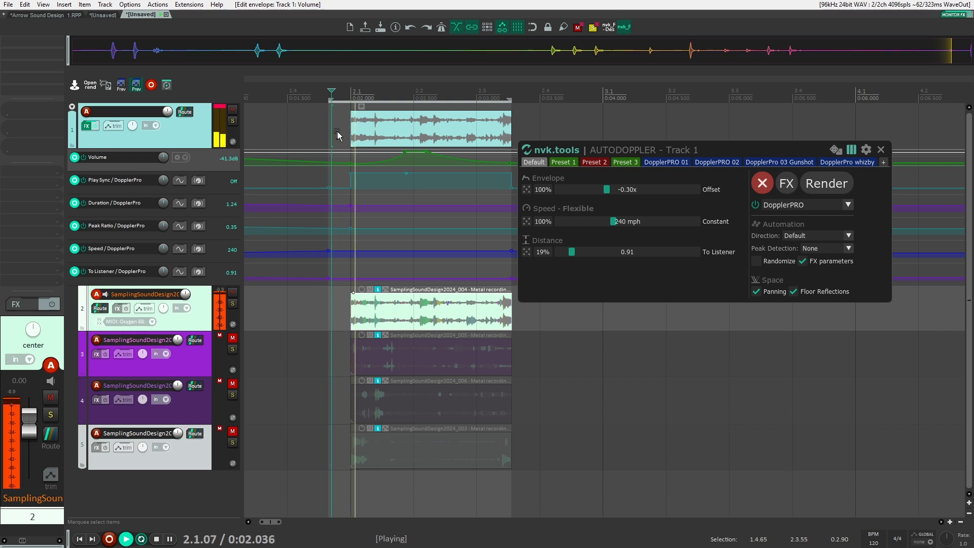
left_click_drag(426, 152, 446, 152)
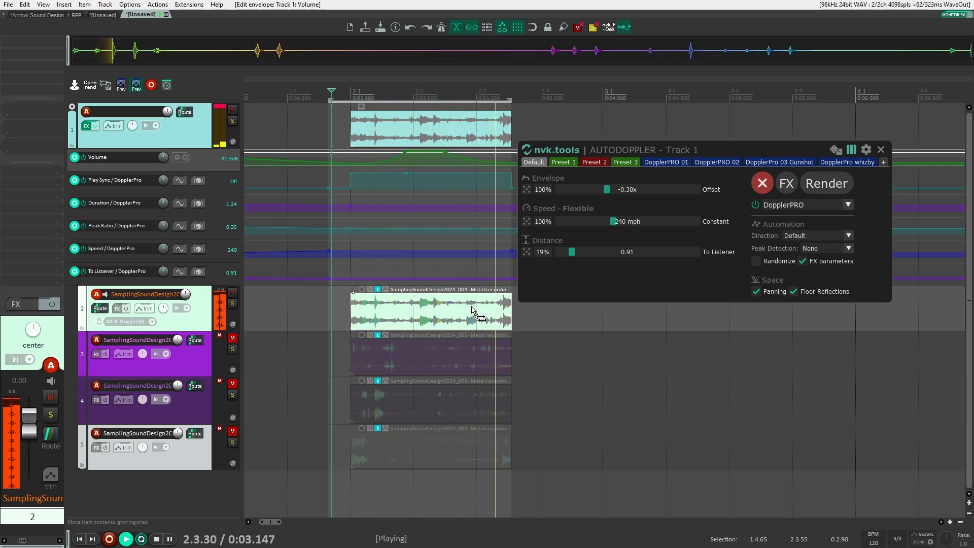
left_click_drag(445, 152, 432, 152)
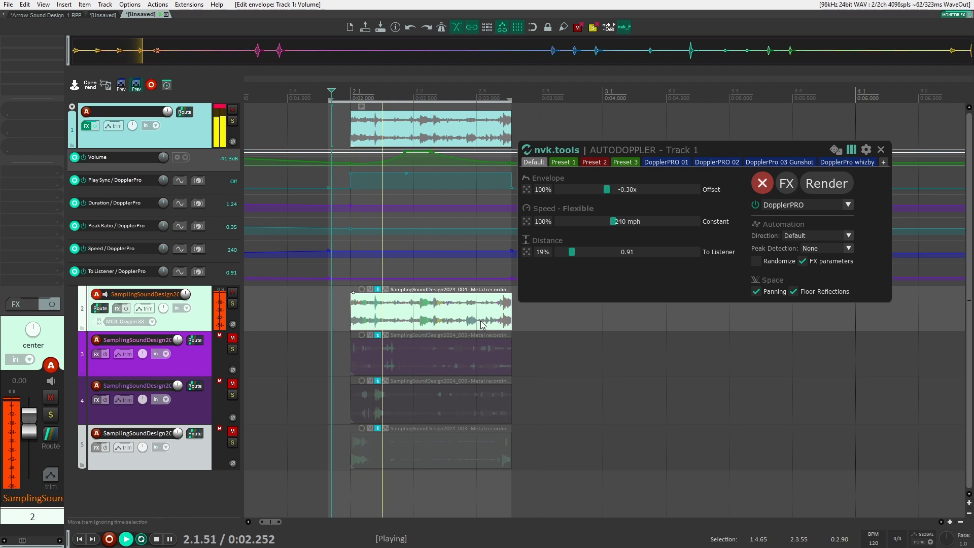
Slip the 004 clip's contents to new sections and audition them with both volume fades
left_click_drag(483, 325, 378, 308)
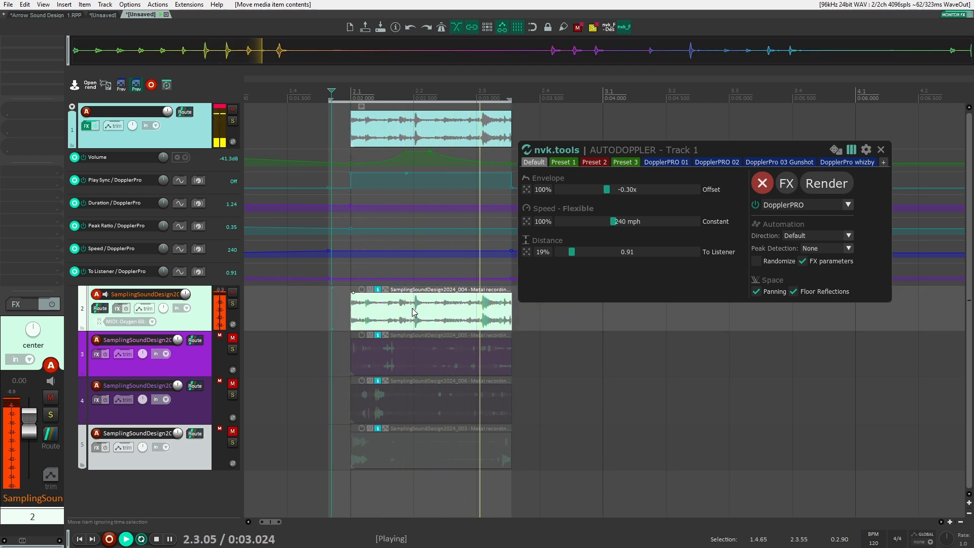
key("space")
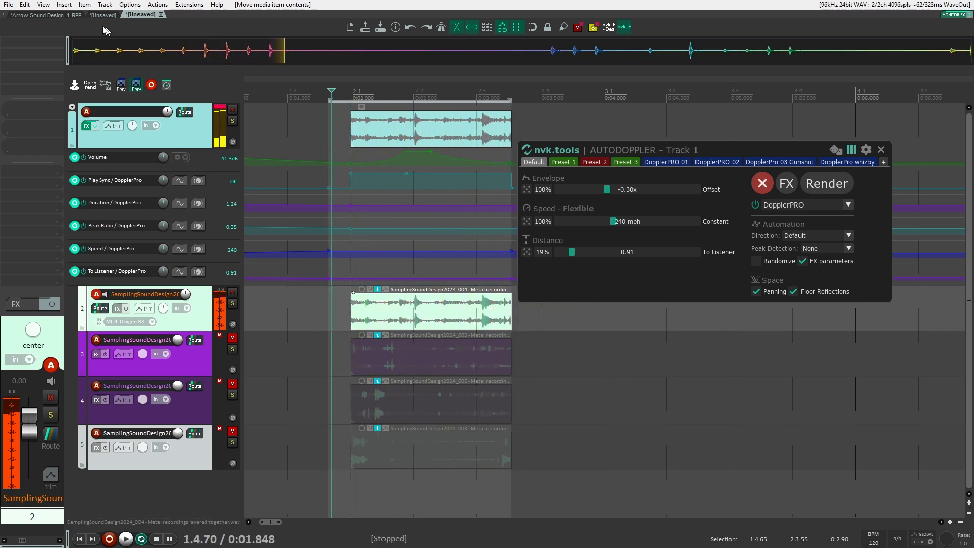
Switch briefly to the Arrow Sound Design 1 project and return to the DopplerPro project
left_click(65, 15)
left_click(152, 16)
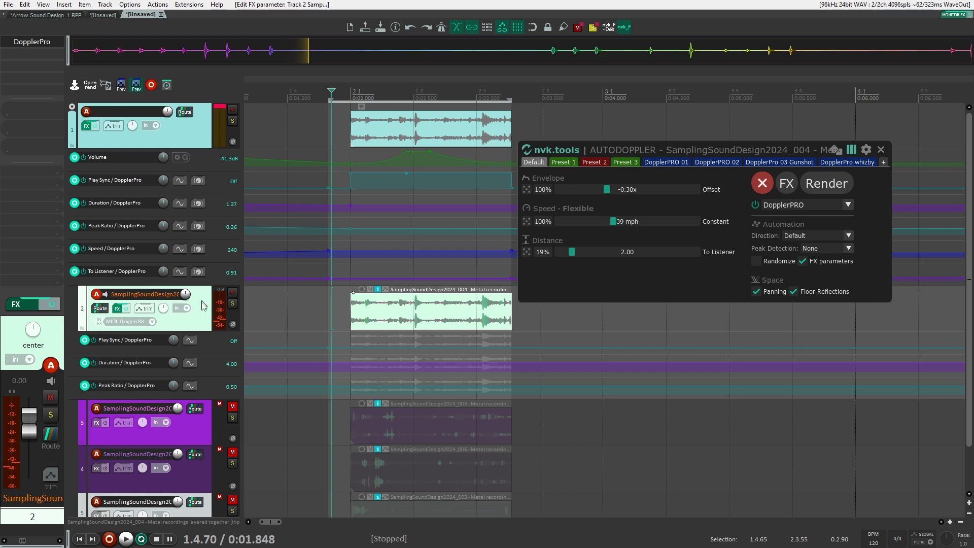
Open the OTT compressor on the folder track to view its settings, and close it again
left_click(188, 132)
left_click(41, 58)
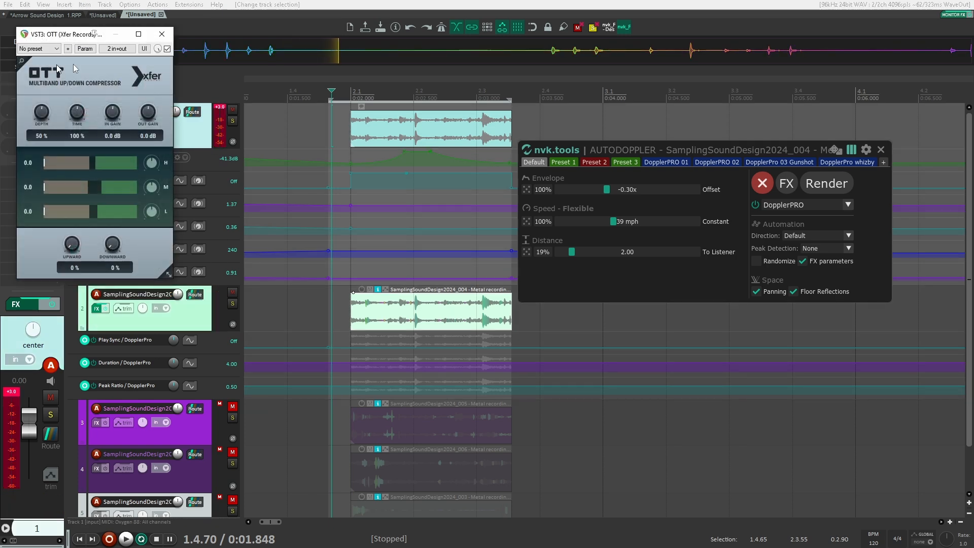
left_click(36, 59)
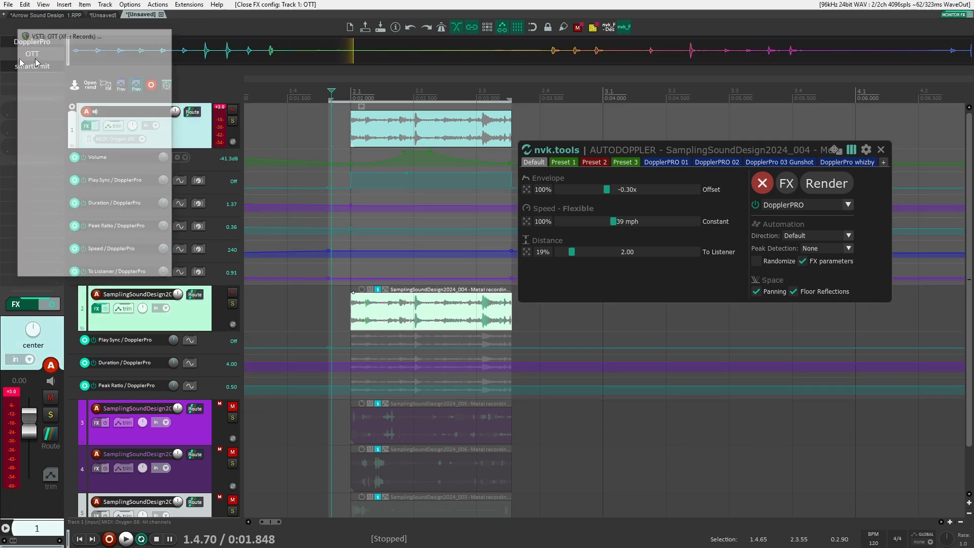
In the Arrow Sound Design_1 project, turn off solo on the arrowwhizby track and close the AutoDoppler window
left_click(31, 16)
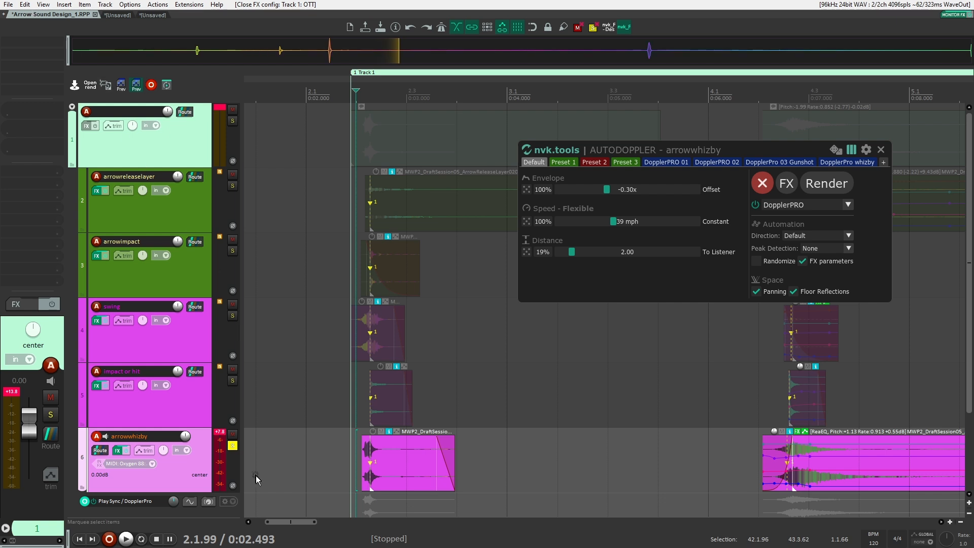
left_click(233, 446)
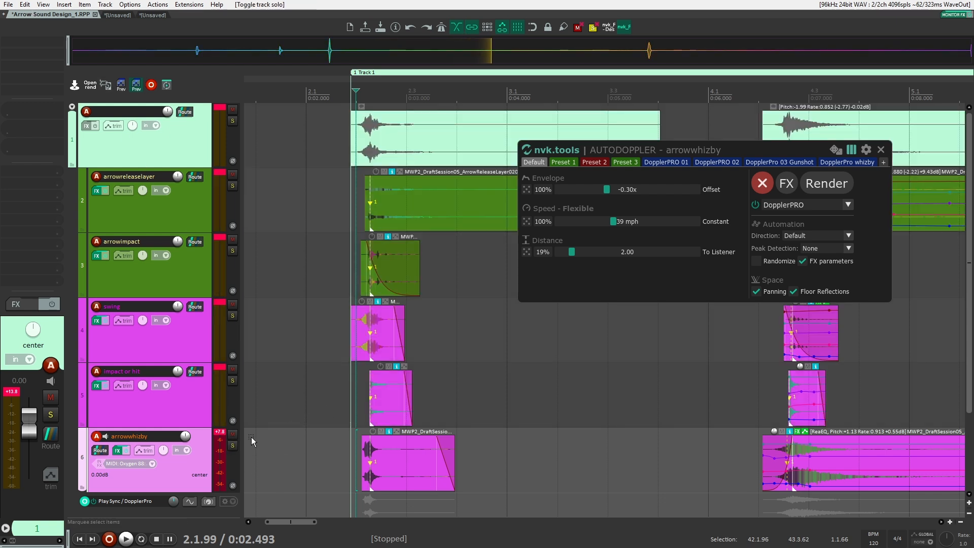
left_click(231, 447)
key("space")
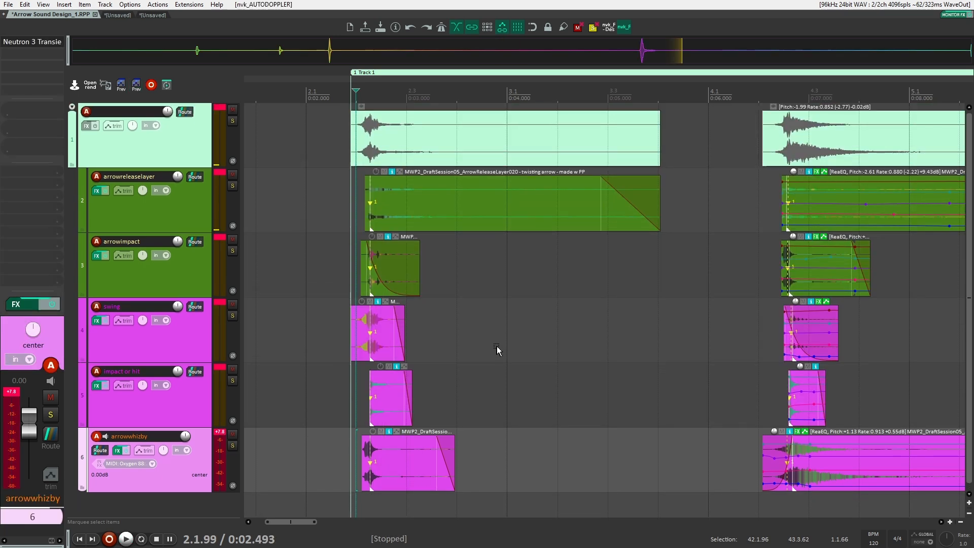
Play the series of arrow variations with all layers together, starting just before the first clip on the folder track
scroll(502, 345, "down", 2)
scroll(510, 341, "down", 4)
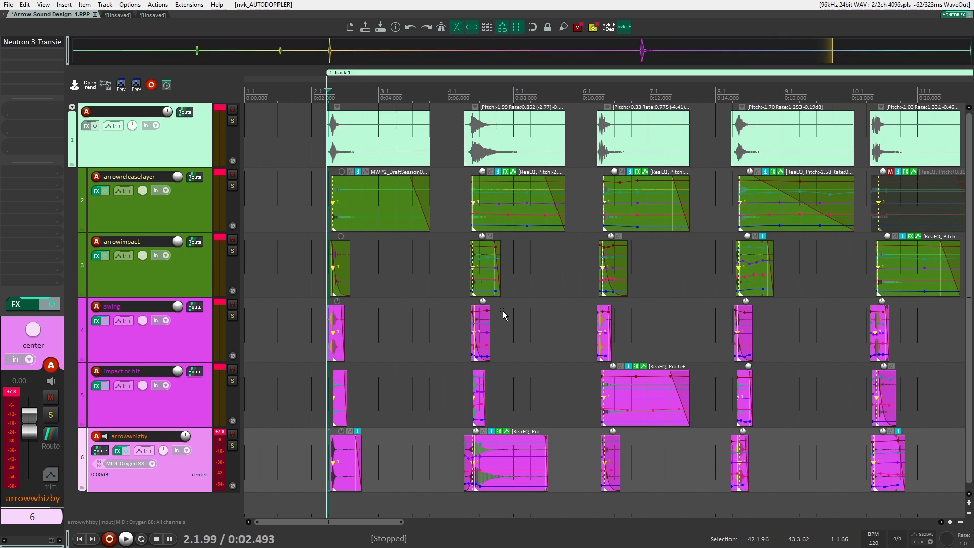
scroll(503, 311, "down", 3)
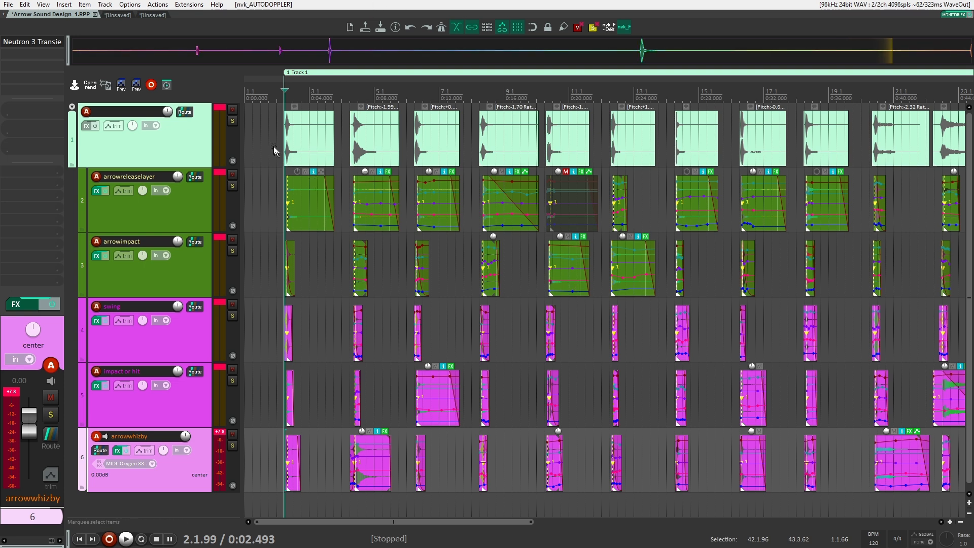
left_click(271, 133)
scroll(414, 155, "down", 4)
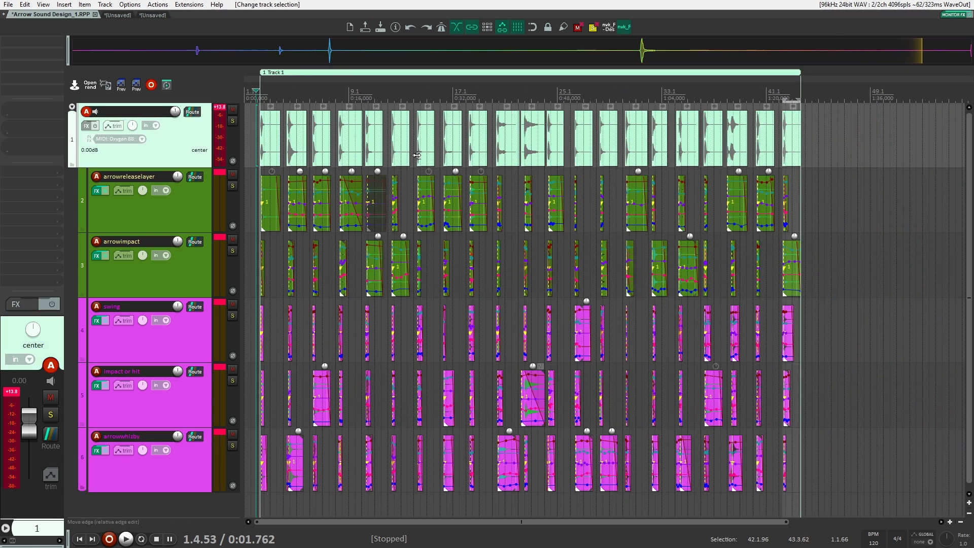
left_click(252, 137)
key("space")
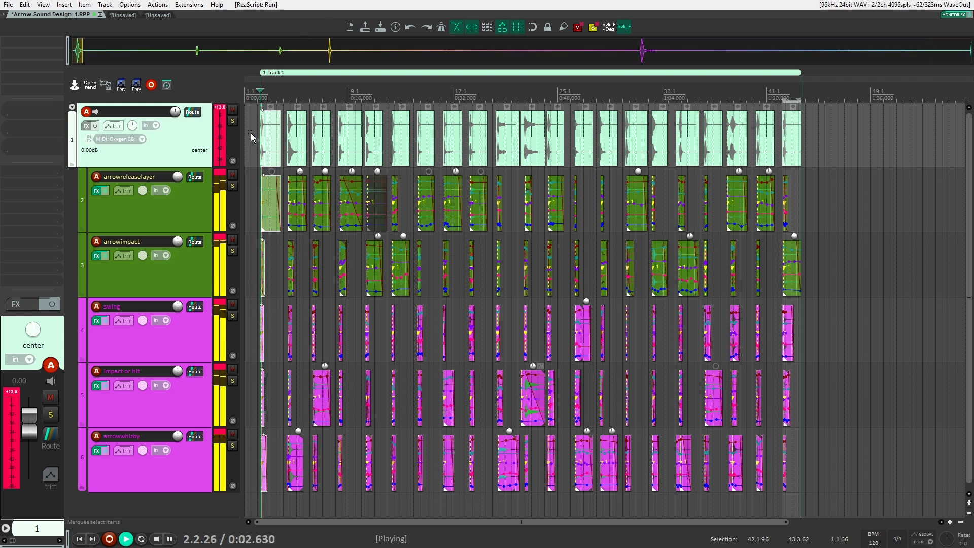